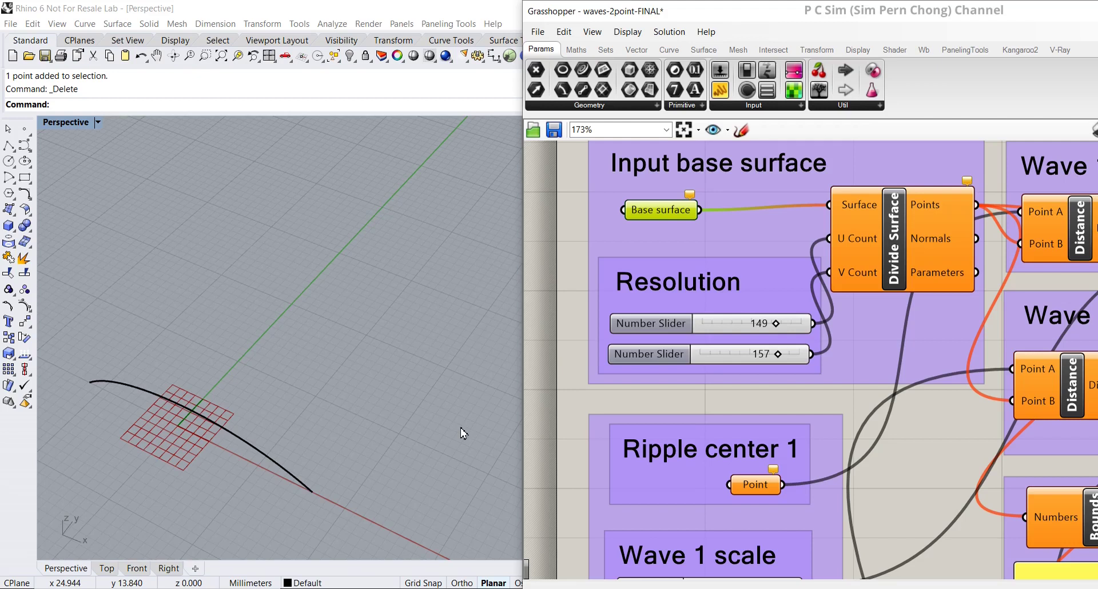
Step: Examine the base curve from several angles along with the definition's base surface, Resolution and Ripple center 1 inputs
scroll(462, 430, "down", 2)
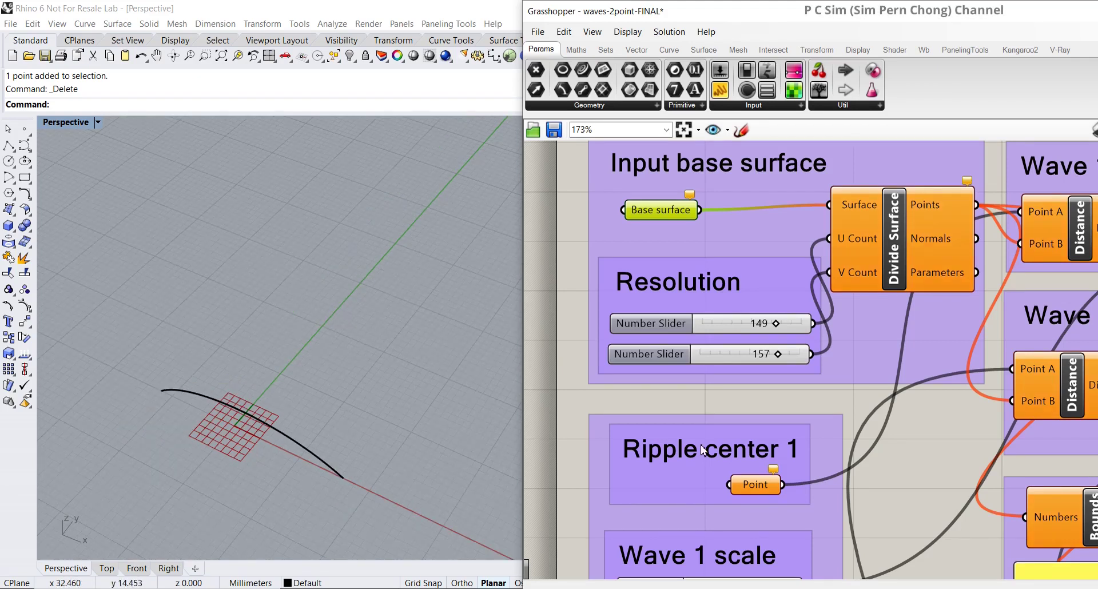
right_click_drag(703, 449, 659, 463)
scroll(697, 426, "down", 2)
right_click_drag(704, 413, 683, 349)
right_click_drag(358, 388, 335, 394, "shift")
right_click_drag(734, 390, 785, 393)
scroll(699, 406, "up", 3)
right_click_drag(372, 469, 340, 405)
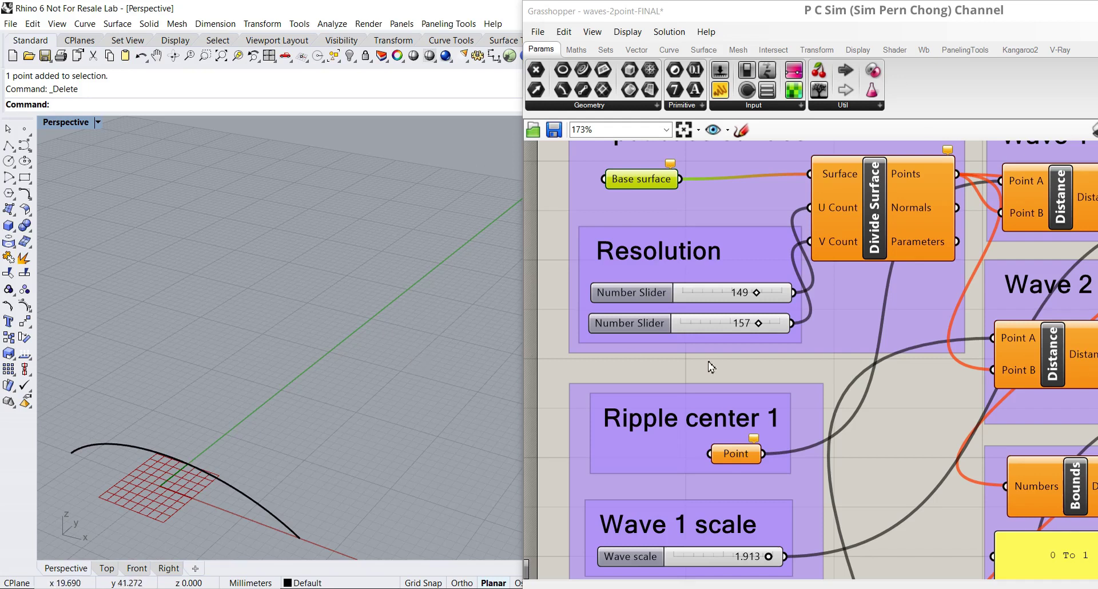
scroll(726, 374, "down", 2)
scroll(726, 368, "up", 1)
right_click_drag(723, 363, 736, 400)
scroll(669, 280, "up", 3)
scroll(695, 274, "down", 3)
right_click_drag(812, 429, 780, 486)
scroll(679, 306, "up", 2)
right_click_drag(365, 383, 385, 327, "shift")
Step: Extrude the arched curve along the positive Y axis into a long vaulted surface
left_click(270, 429)
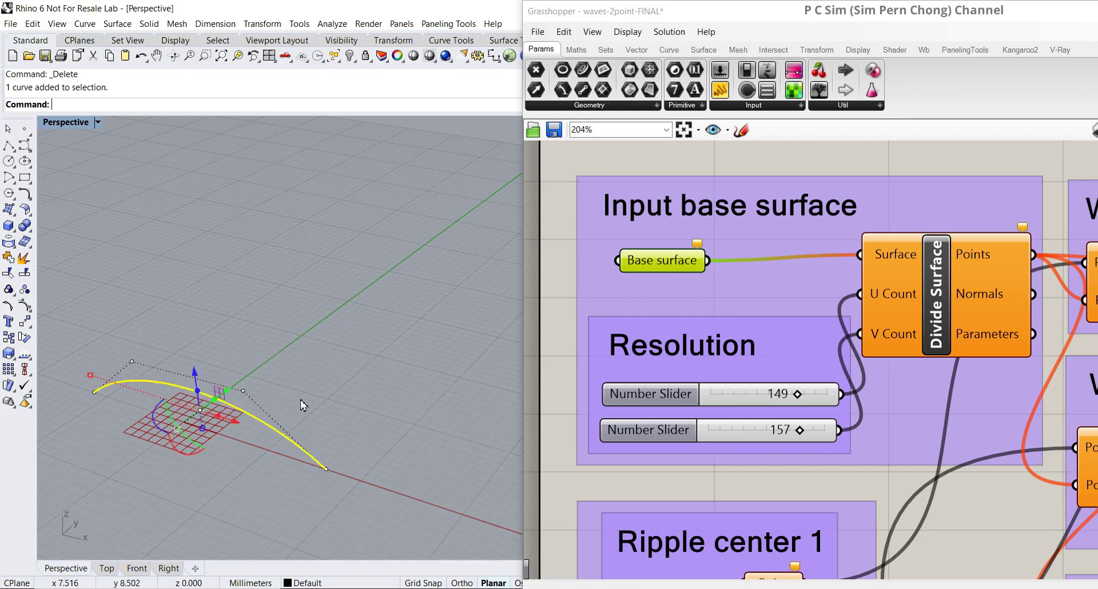
right_click_drag(319, 399, 299, 427)
scroll(262, 395, "up", 4)
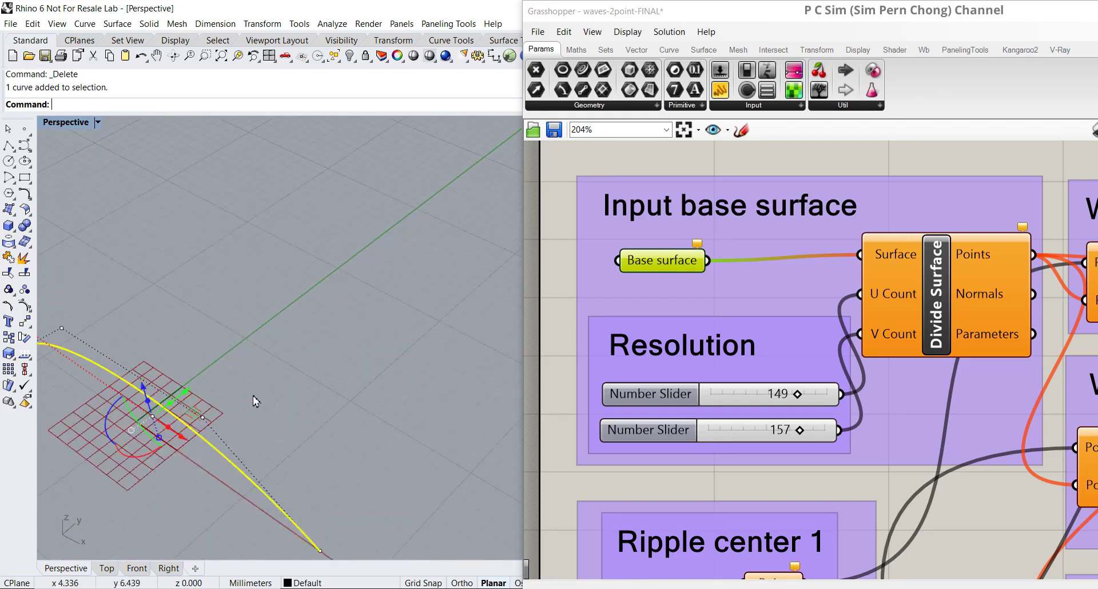
left_click_drag(171, 407, 502, 143)
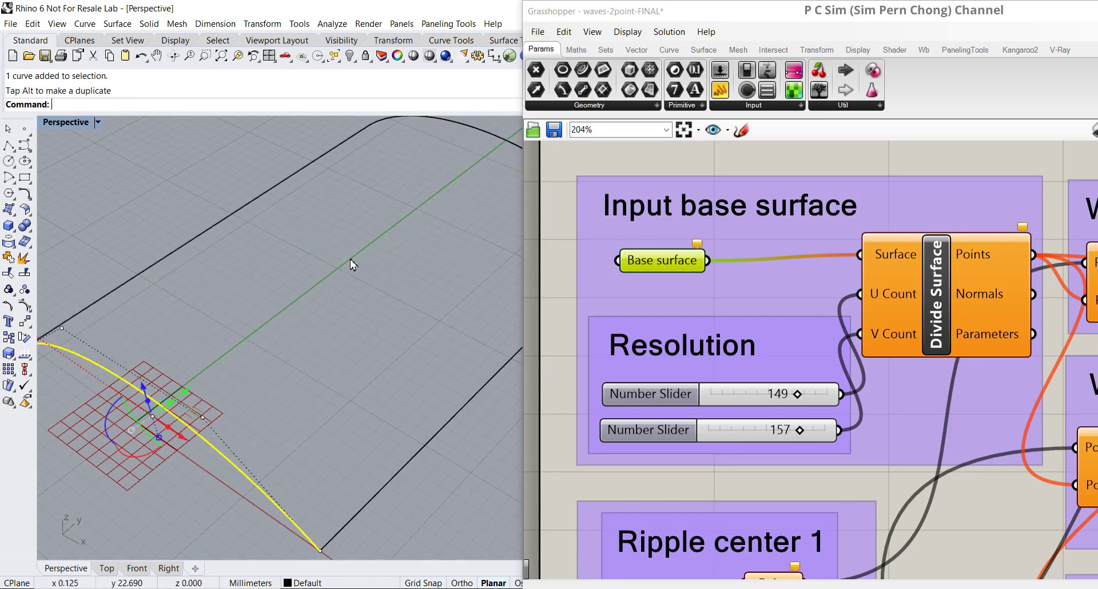
Step: Inspect the extruded surface in Shaded display with nothing selected, and return the Perspective viewport to Wireframe
left_click(67, 123)
left_click(74, 164)
scroll(195, 261, "down", 2)
right_click_drag(192, 256, 218, 244)
key("Escape")
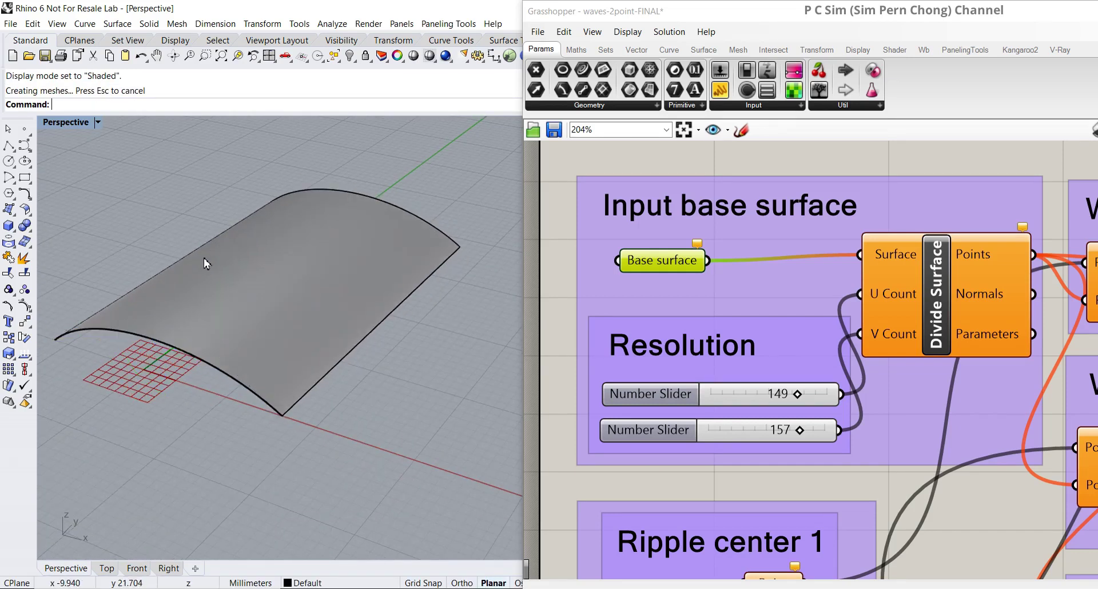
right_click_drag(255, 286, 143, 207)
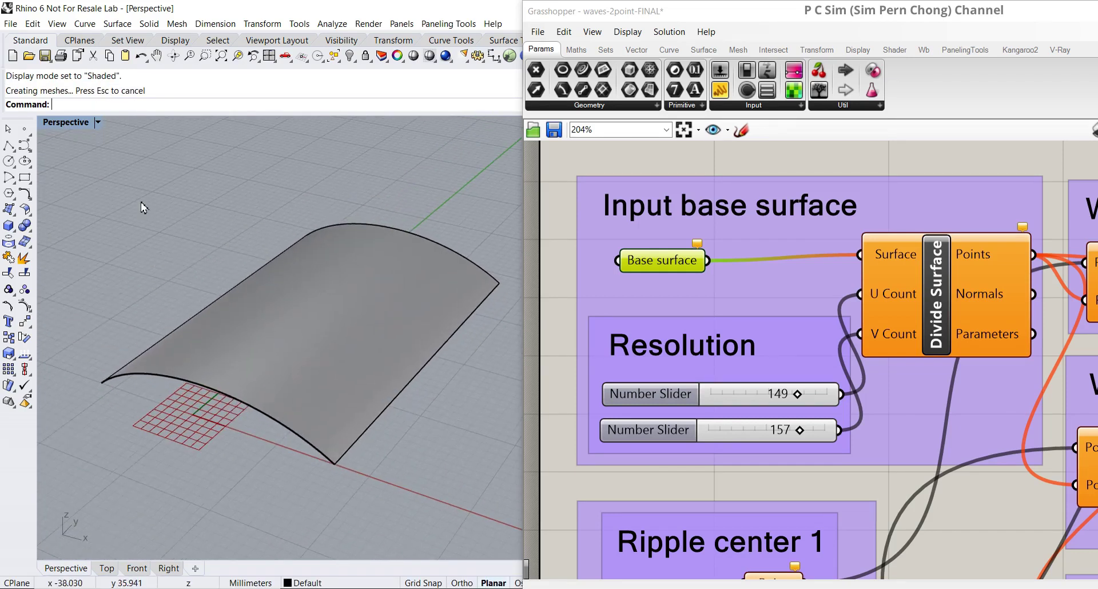
left_click(80, 123)
left_click(91, 152)
Step: Place two point objects within the surface's outline, one toward its far end and one near its front edge, and check them from the side
right_click_drag(163, 240, 293, 295)
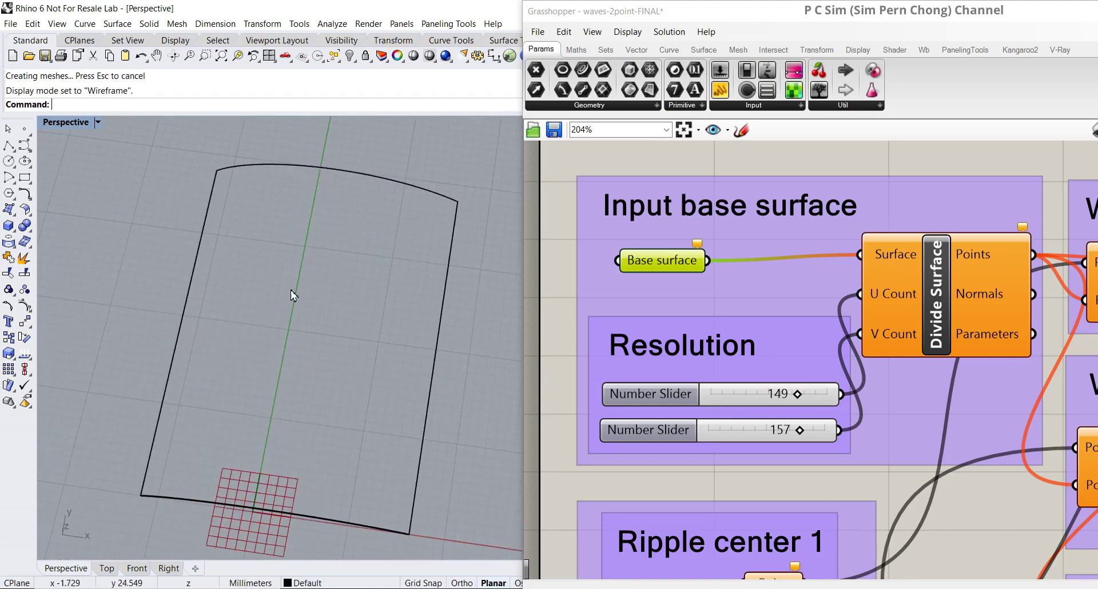
left_click(26, 130)
left_click(261, 235)
key("Return")
left_click(335, 433)
right_click_drag(374, 413, 380, 301)
right_click_drag(267, 331, 237, 310)
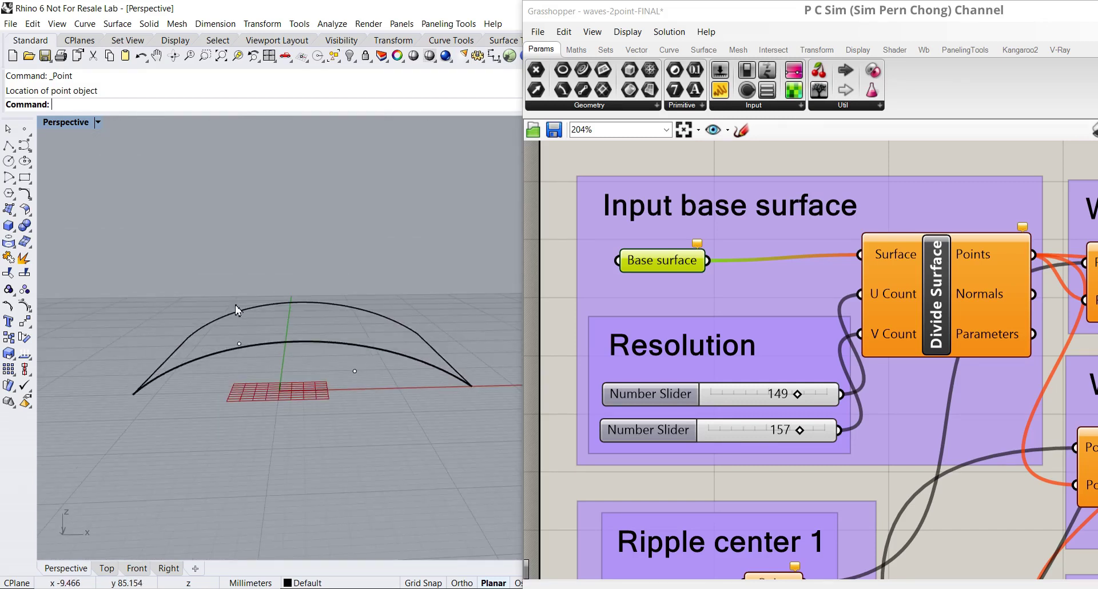
right_click_drag(349, 339, 288, 350)
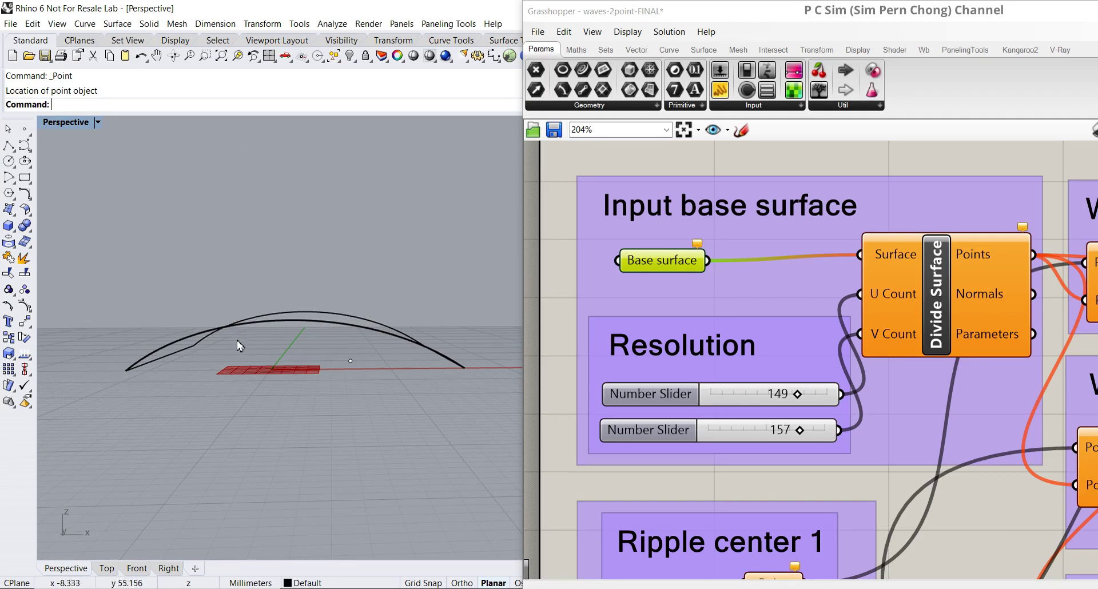
mouse_move(385, 356)
right_mouse_down()
mouse_move(437, 338)
mouse_move(351, 348)
mouse_move(379, 356)
right_mouse_up()
right_click_drag(251, 358, 342, 328)
scroll(343, 384, "up", 4)
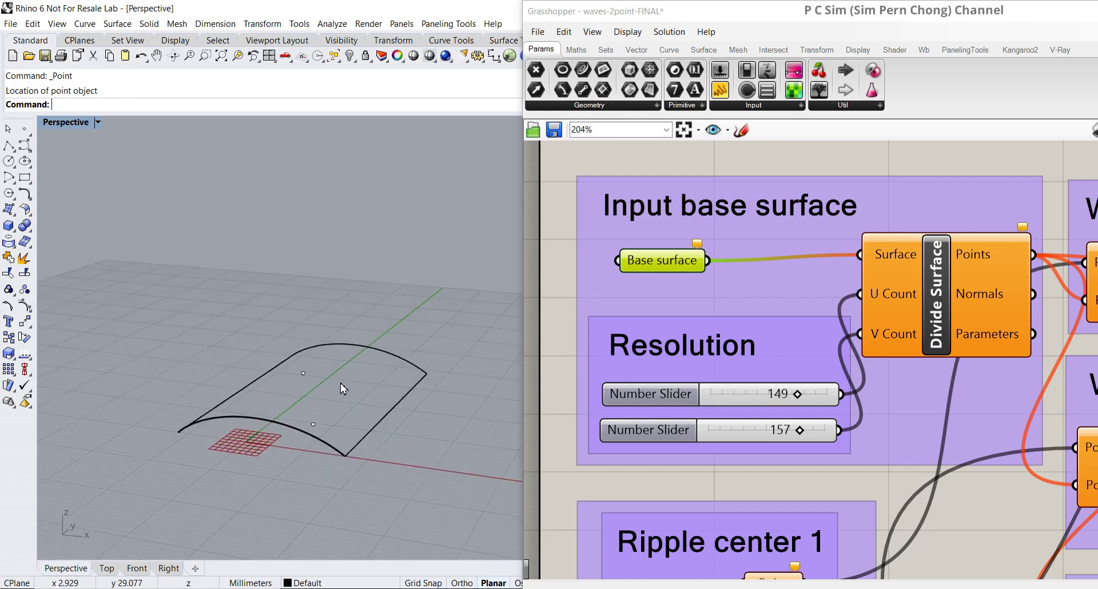
Step: Reference the extruded vaulted surface as the single geometry of the Base surface parameter
right_click(652, 267)
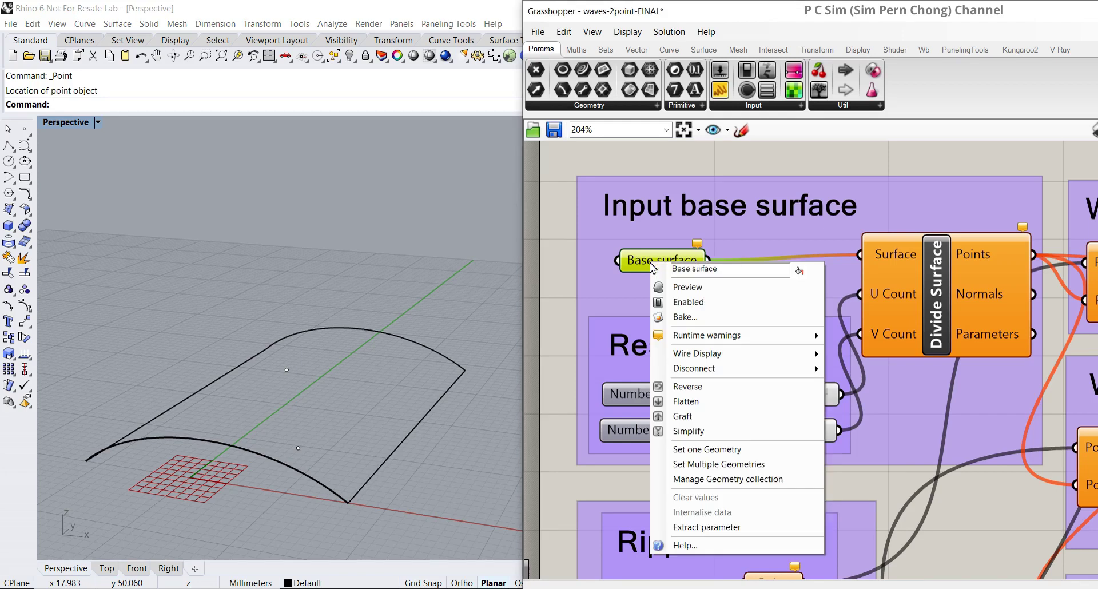
left_click(693, 449)
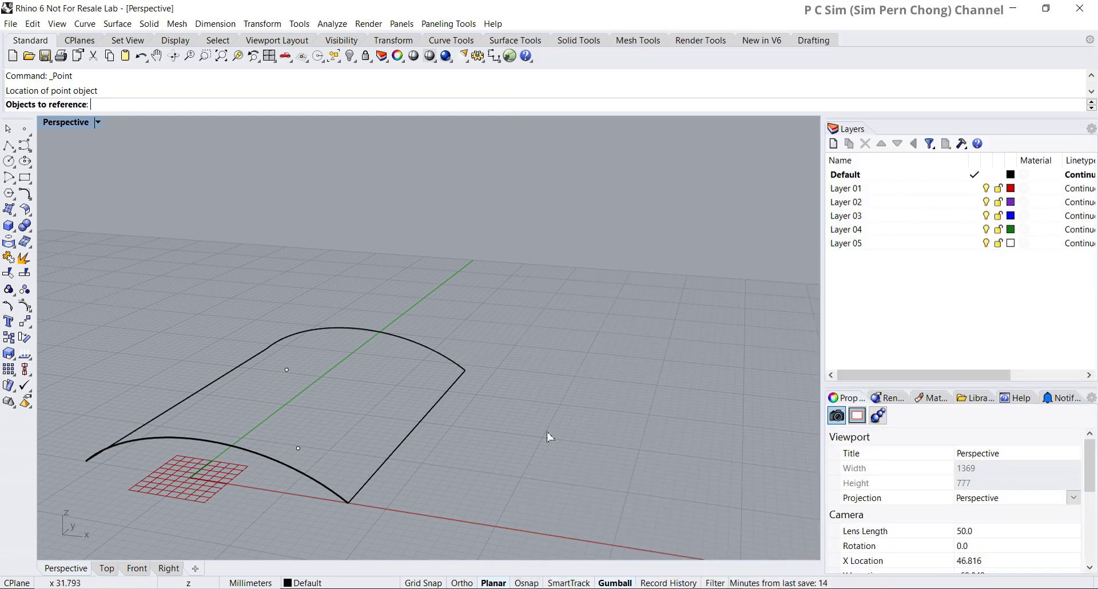
left_click(445, 394)
key("Return")
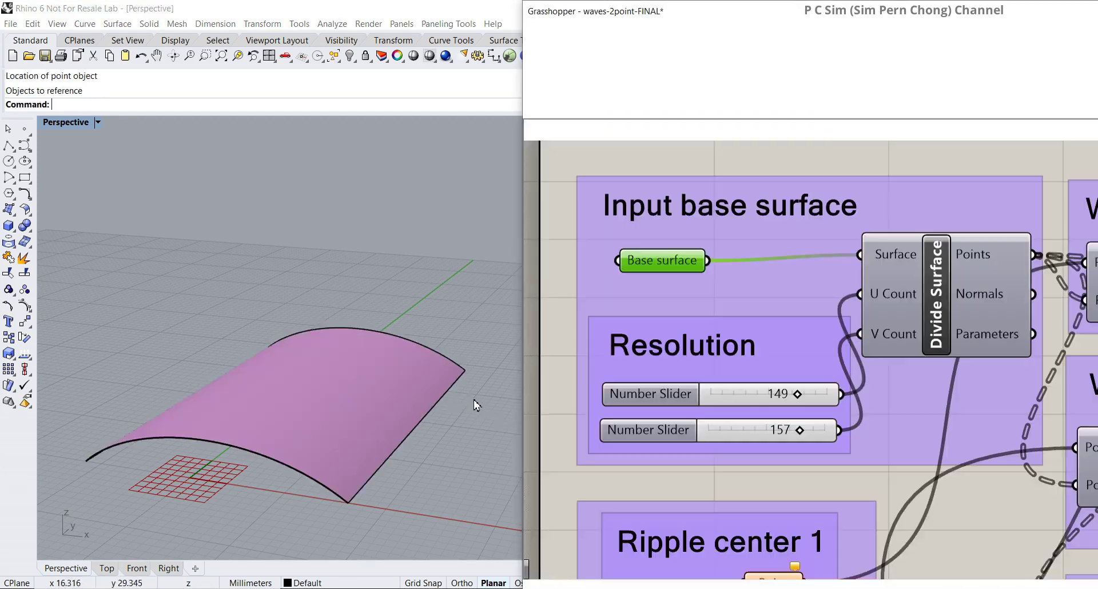
Step: Reference the point near the surface's far end as the Ripple center 1 point and view the rippled surface
mouse_move(472, 404)
right_mouse_down()
mouse_move(440, 424)
mouse_move(441, 331)
mouse_move(492, 410)
right_mouse_up()
scroll(660, 423, "down", 1)
right_click_drag(685, 462, 676, 293)
scroll(723, 361, "up", 2)
right_click_drag(728, 362, 734, 359)
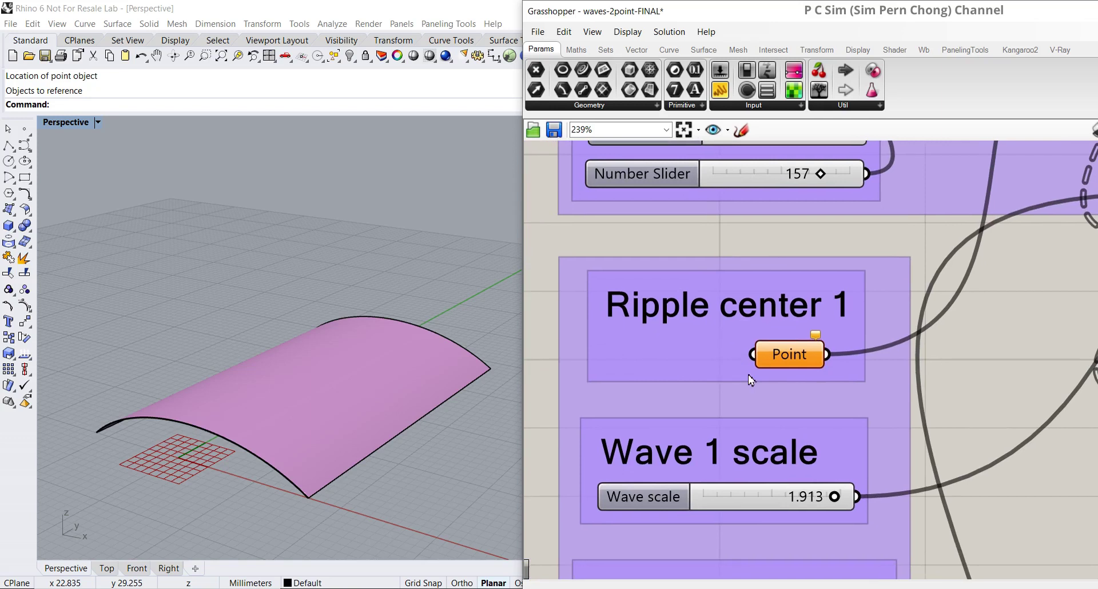
left_click(794, 358)
right_click(795, 358)
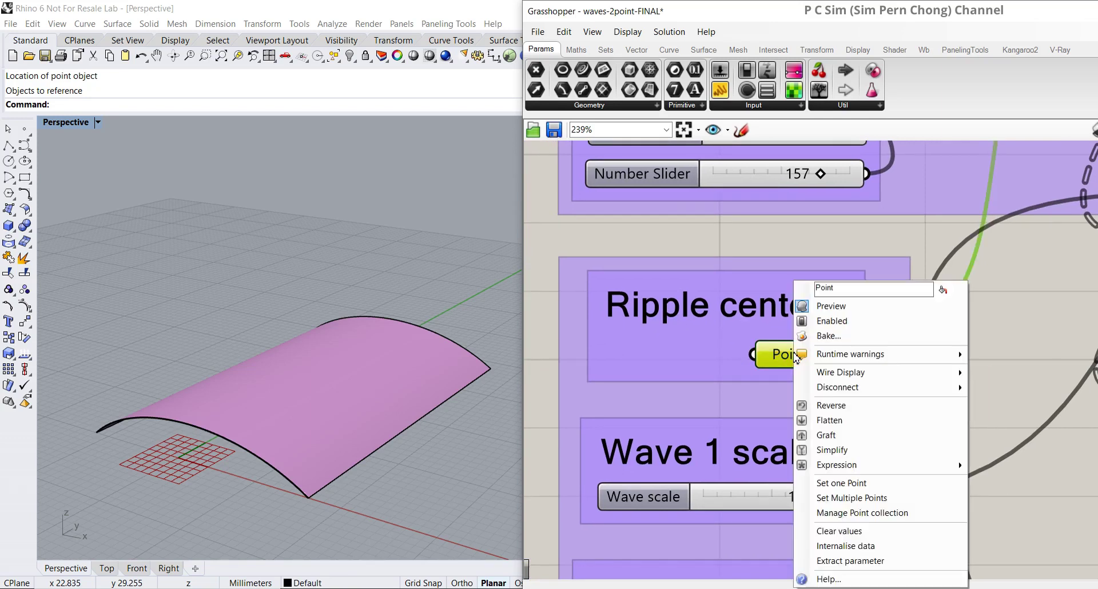
left_click(855, 484)
right_click_drag(510, 306, 343, 245)
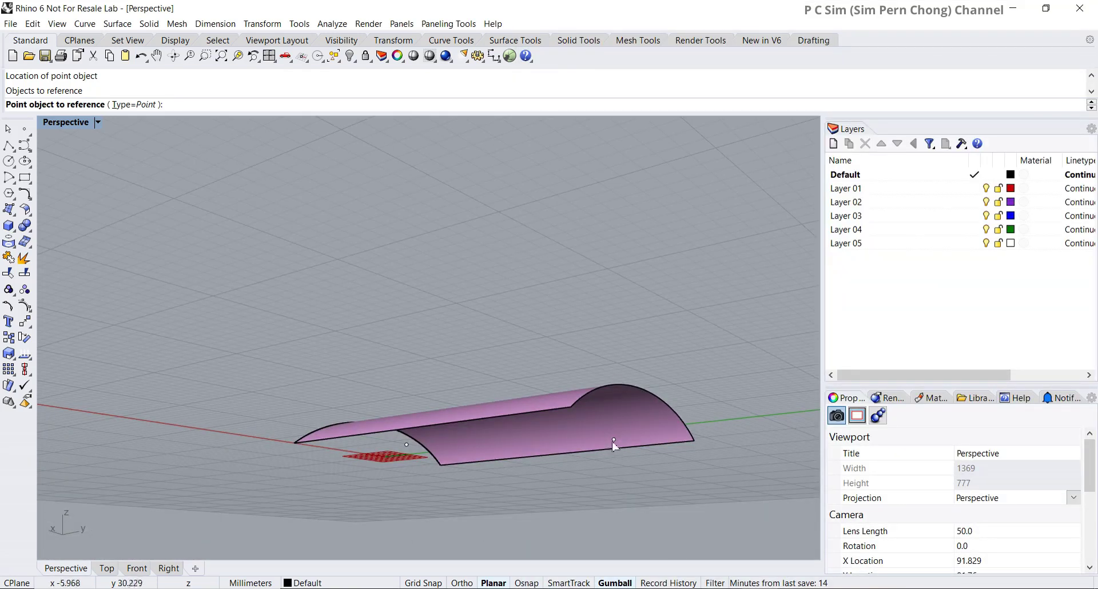
left_click(614, 447)
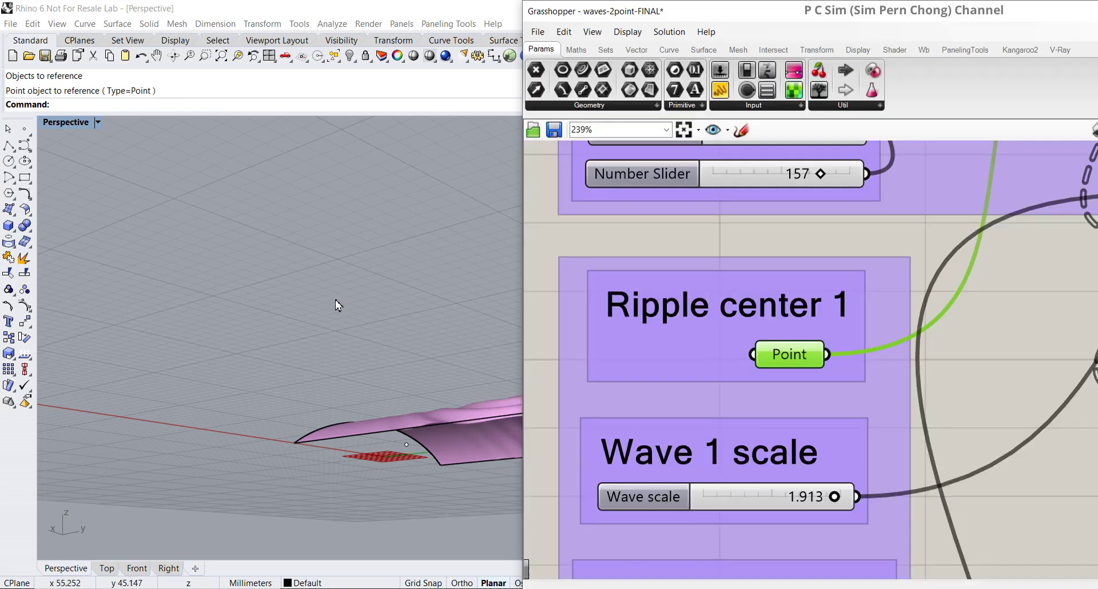
right_click_drag(335, 302, 524, 397)
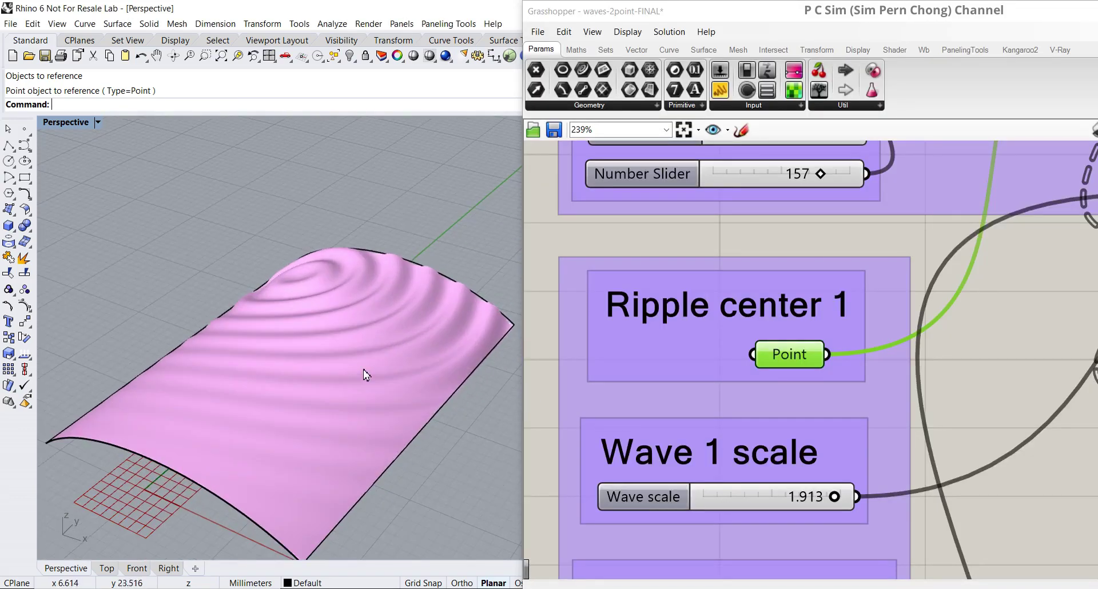
scroll(372, 360, "up", 5)
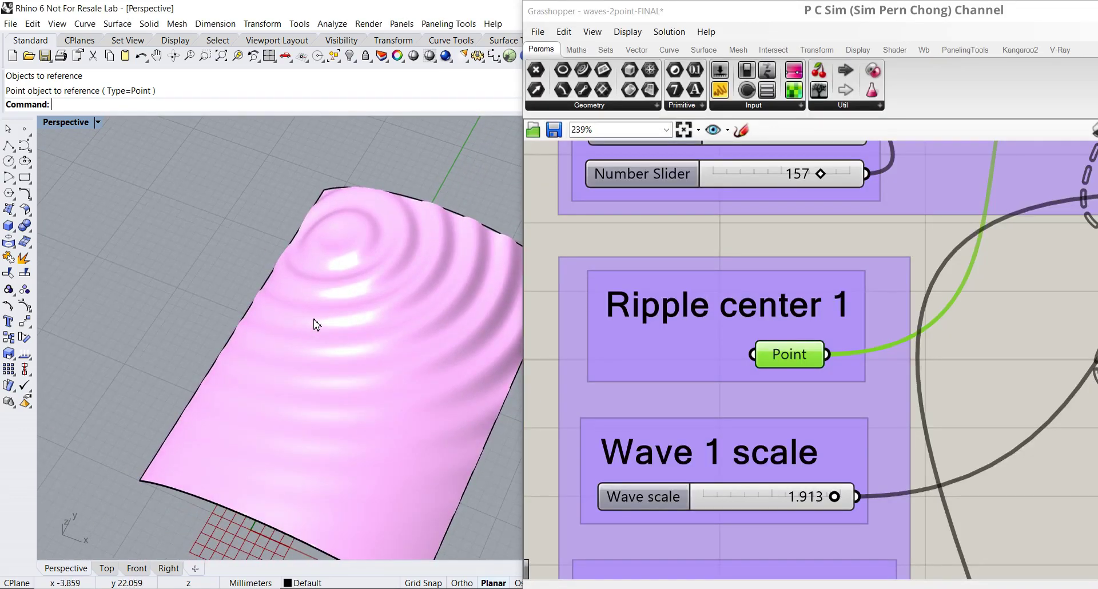
Step: Reference the point near the surface's front edge as the Ripple center 2 point
scroll(396, 338, "down", 4)
scroll(598, 384, "down", 5)
right_click_drag(611, 405, 623, 286)
right_click_drag(620, 377, 633, 200)
scroll(635, 360, "down", 3, "ctrl")
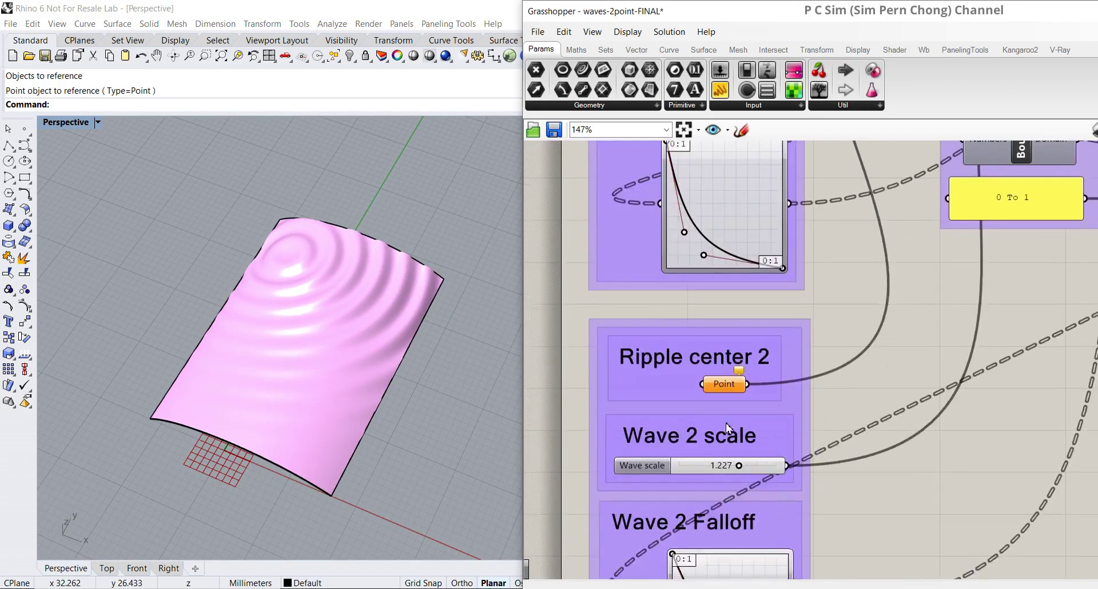
scroll(716, 364, "up", 4)
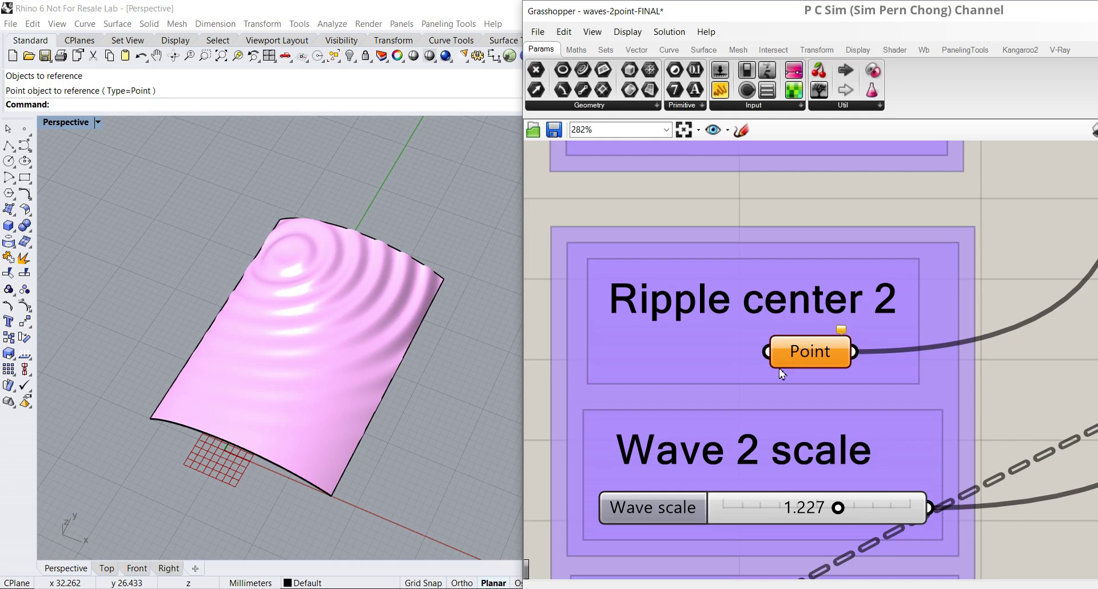
right_click(796, 356)
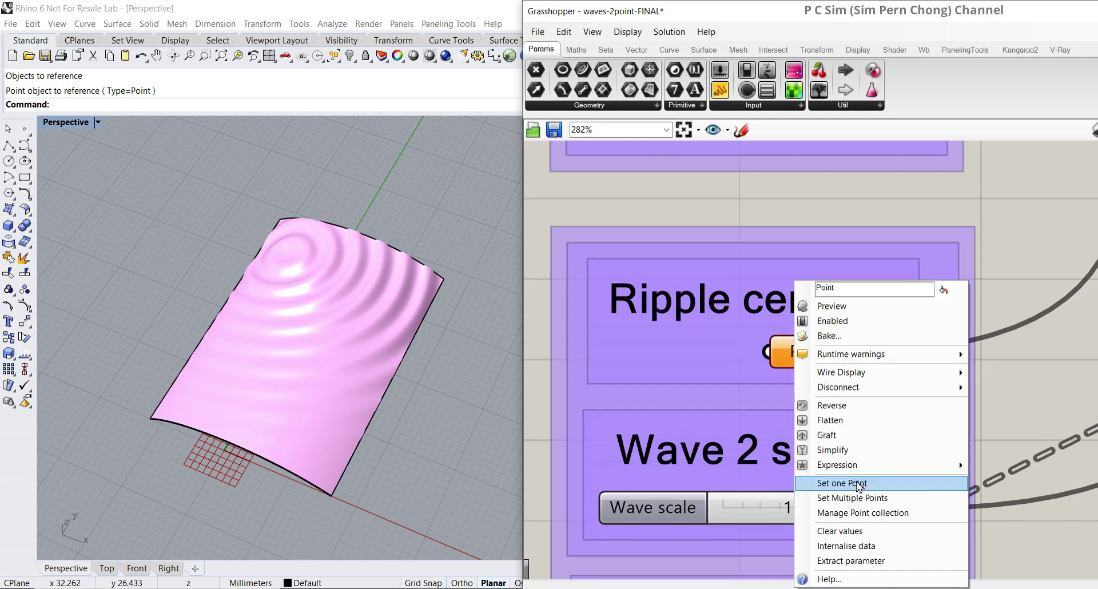
left_click(795, 483)
right_click_drag(409, 450, 341, 359)
left_click(313, 365)
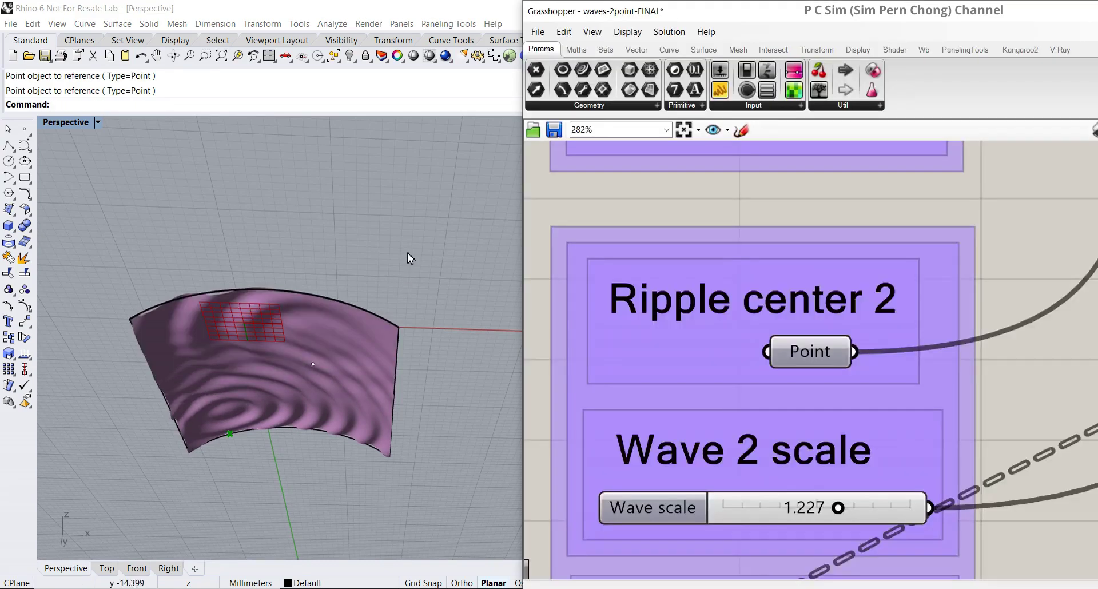
Step: Examine the two-ripple surface up close together with the Resolution sliders feeding Divide Surface's U Count and V Count
right_click_drag(410, 255, 347, 404)
scroll(718, 392, "down", 3)
right_click_drag(694, 363, 697, 454)
right_click_drag(606, 315, 618, 492)
scroll(629, 335, "down", 2)
right_click_drag(629, 335, 597, 337)
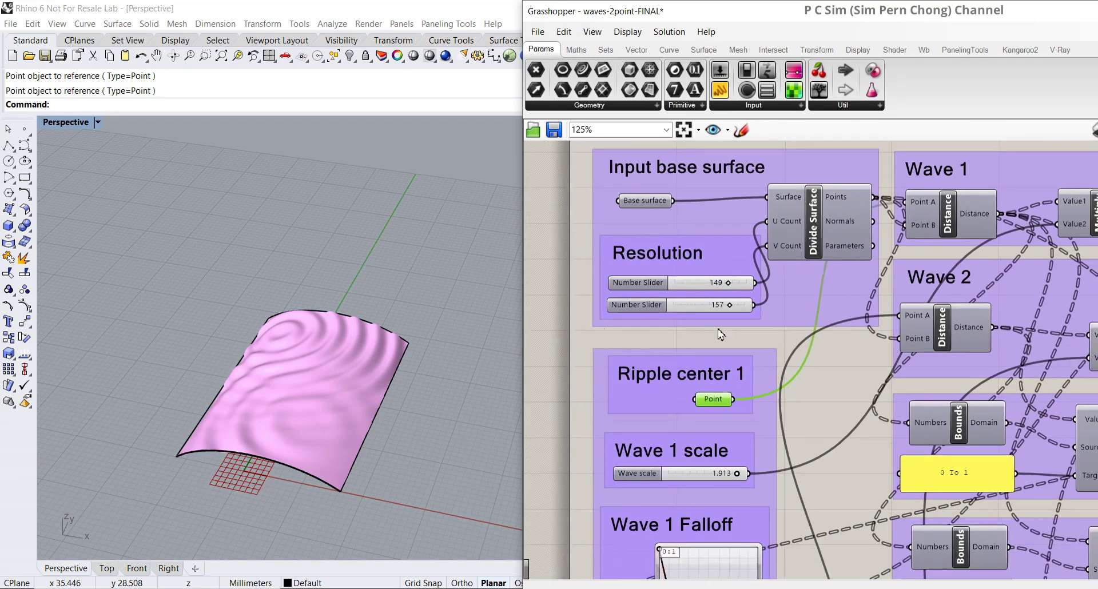
scroll(743, 337, "up", 4)
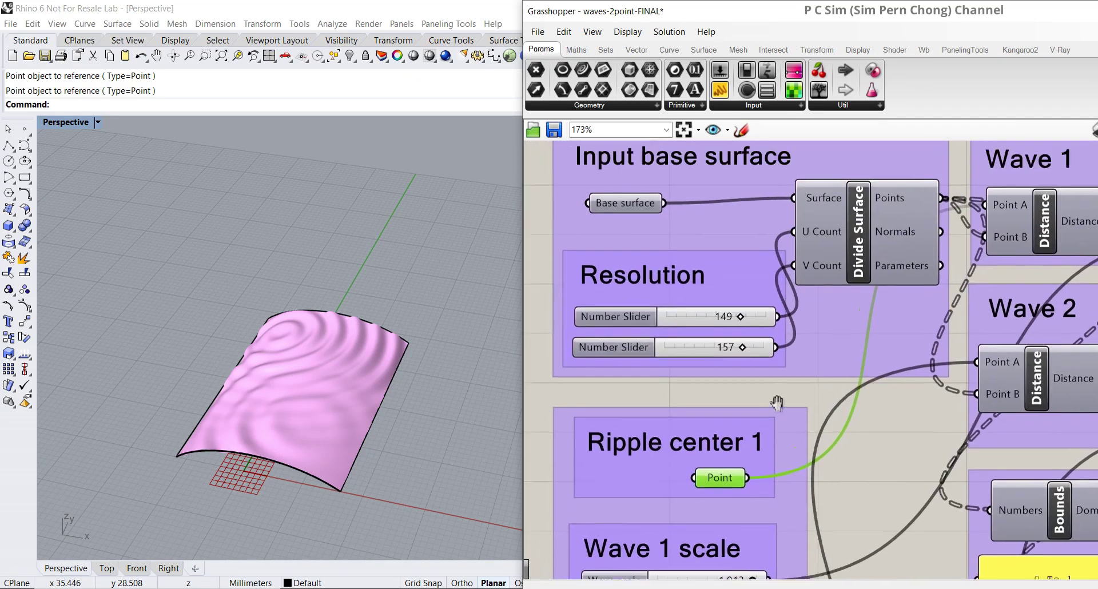
scroll(835, 345, "up", 1)
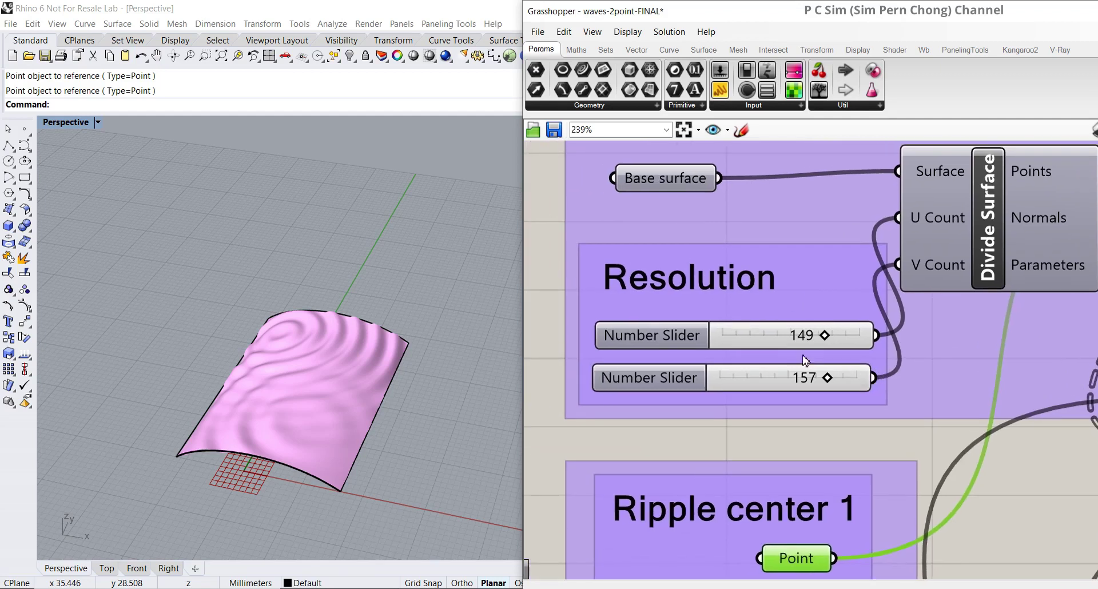
scroll(805, 359, "up", 2)
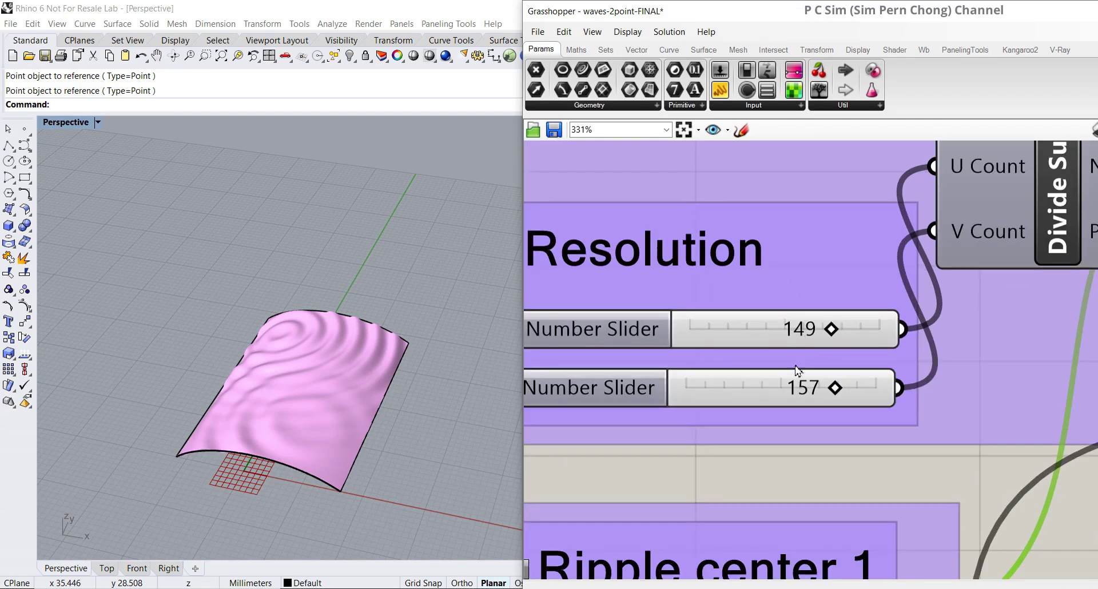
right_click_drag(492, 365, 429, 349)
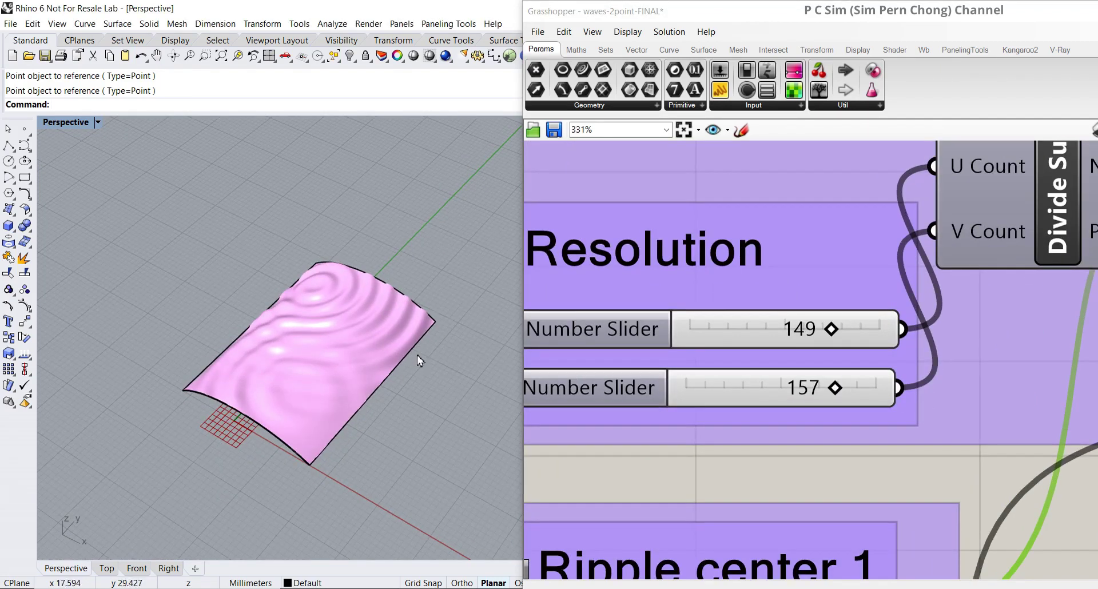
scroll(434, 342, "up", 3)
mouse_move(411, 349)
right_mouse_down()
mouse_move(375, 342)
mouse_move(393, 318)
right_mouse_up()
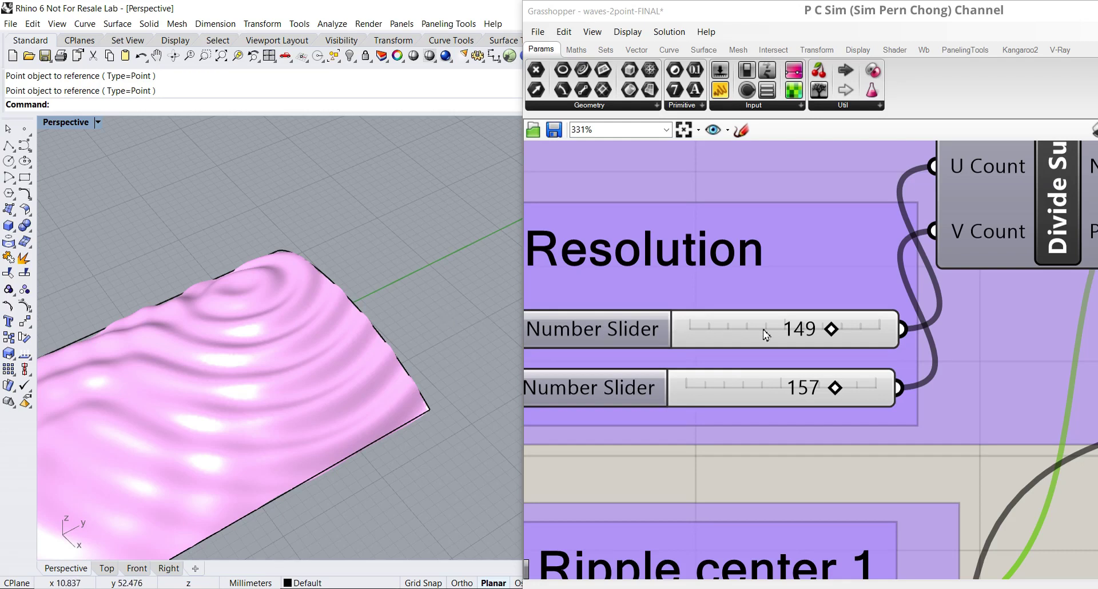
scroll(965, 449, "down", 5)
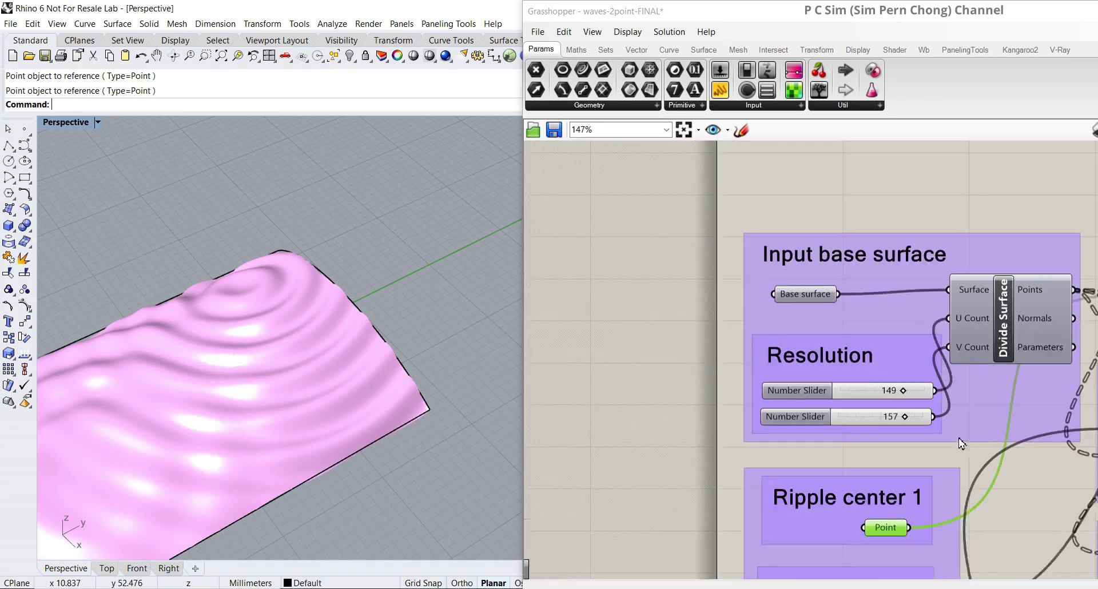
right_click_drag(1077, 408, 995, 407)
right_click_drag(846, 417, 1039, 423)
right_click_drag(809, 412, 902, 412)
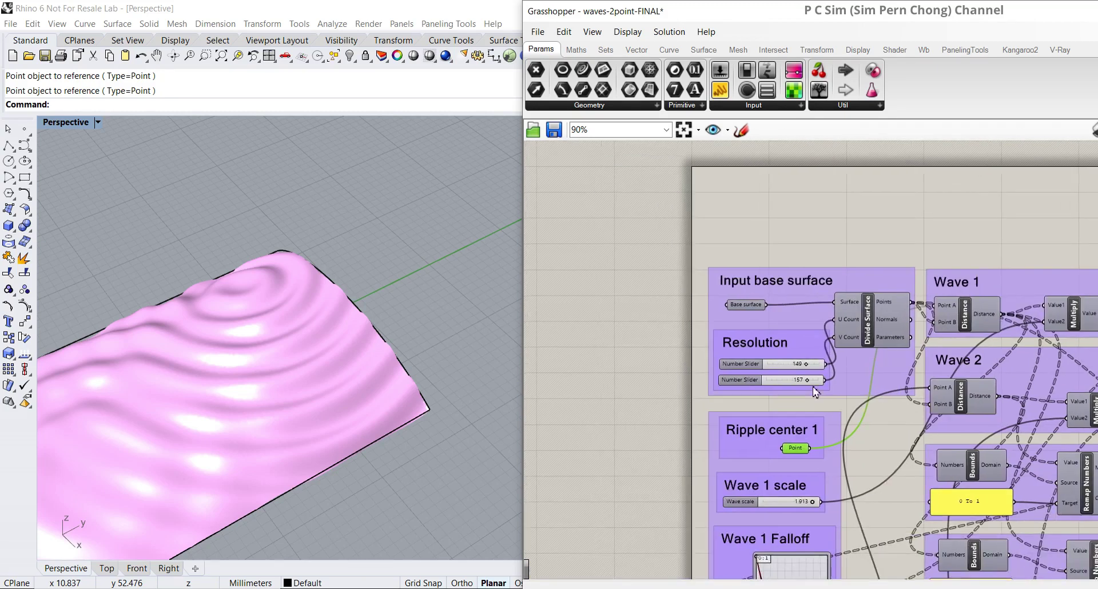
scroll(814, 391, "up", 5)
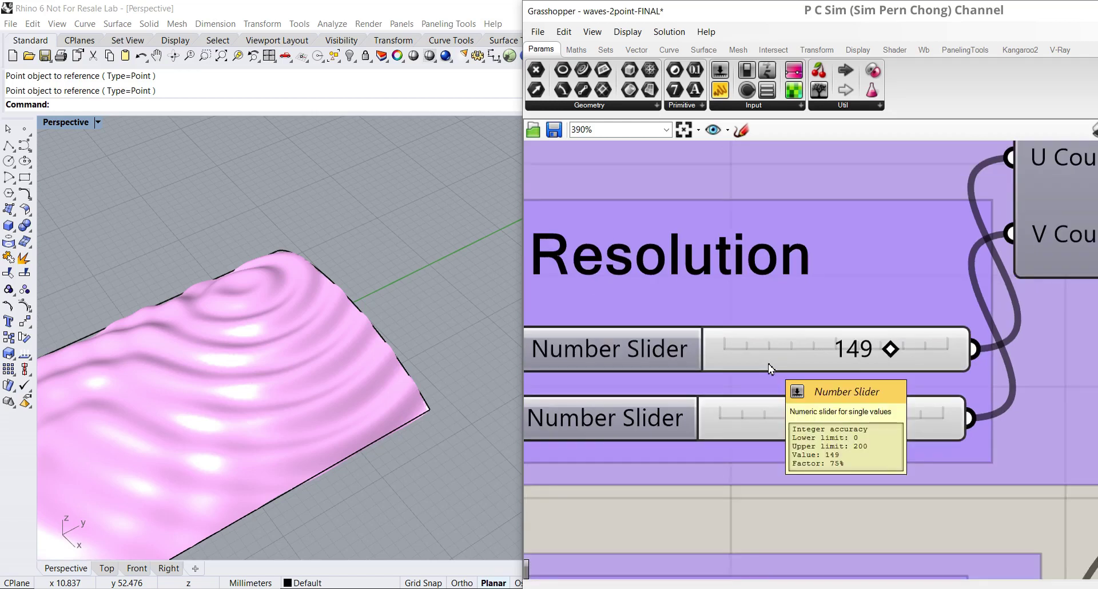
mouse_move(428, 339)
right_mouse_down()
mouse_move(461, 314)
mouse_move(414, 322)
mouse_move(478, 280)
mouse_move(405, 292)
right_mouse_up()
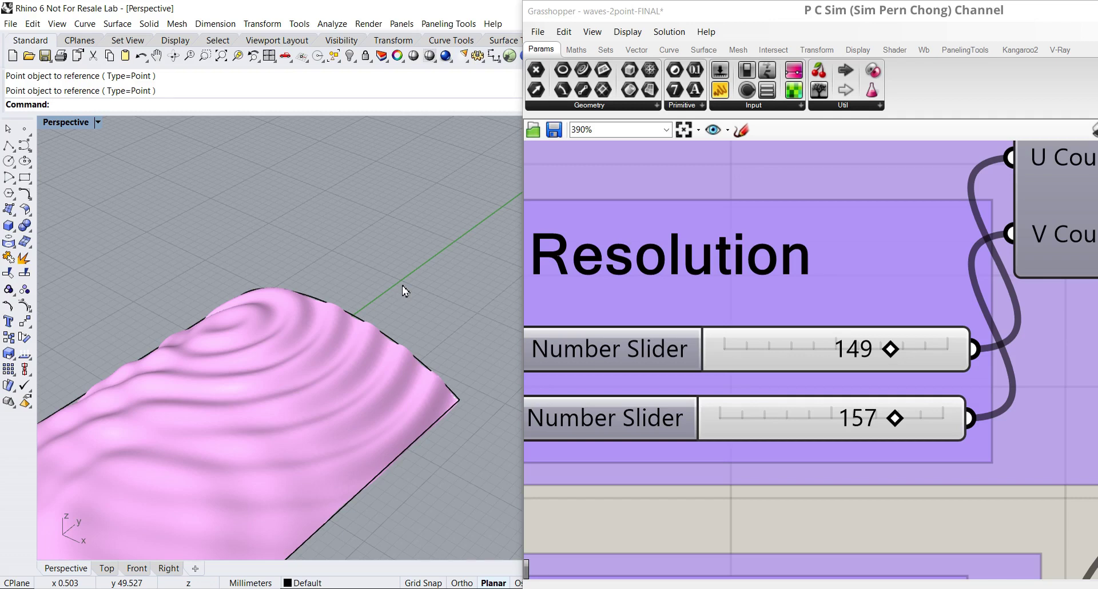
Step: Examine the whole rippled surface and the input groups for ripple centers, wave scales and falloff in the definition
scroll(403, 286, "down", 2)
scroll(402, 286, "down", 2)
right_click_drag(406, 295, 424, 266, "shift")
scroll(424, 267, "down", 2)
right_click_drag(745, 437, 781, 348)
right_click_drag(780, 493, 748, 223)
scroll(727, 333, "down", 3)
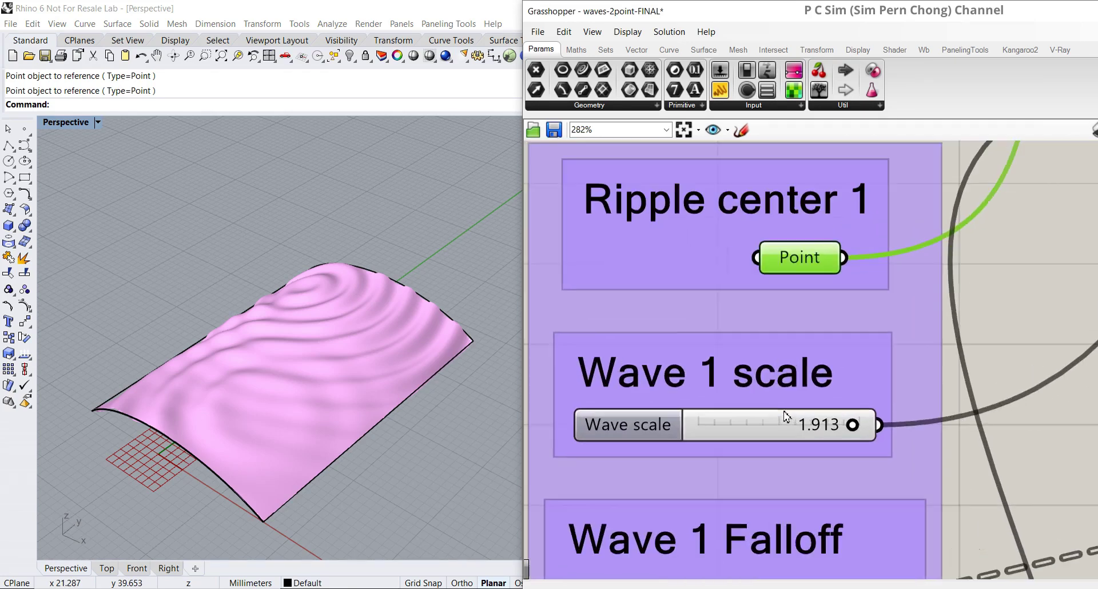
scroll(806, 408, "down", 5)
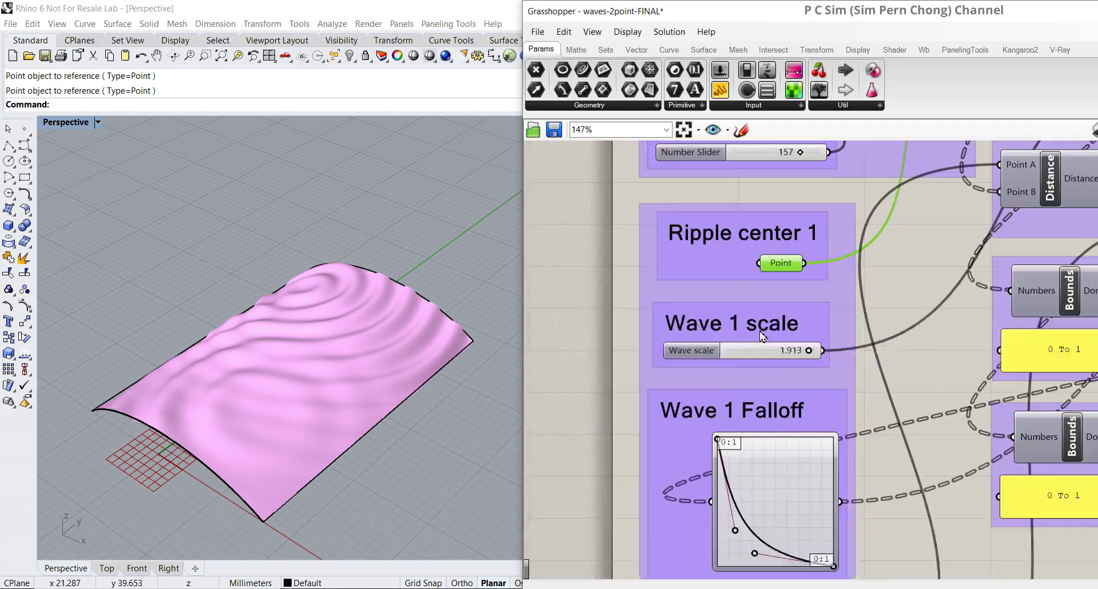
scroll(755, 302, "down", 5)
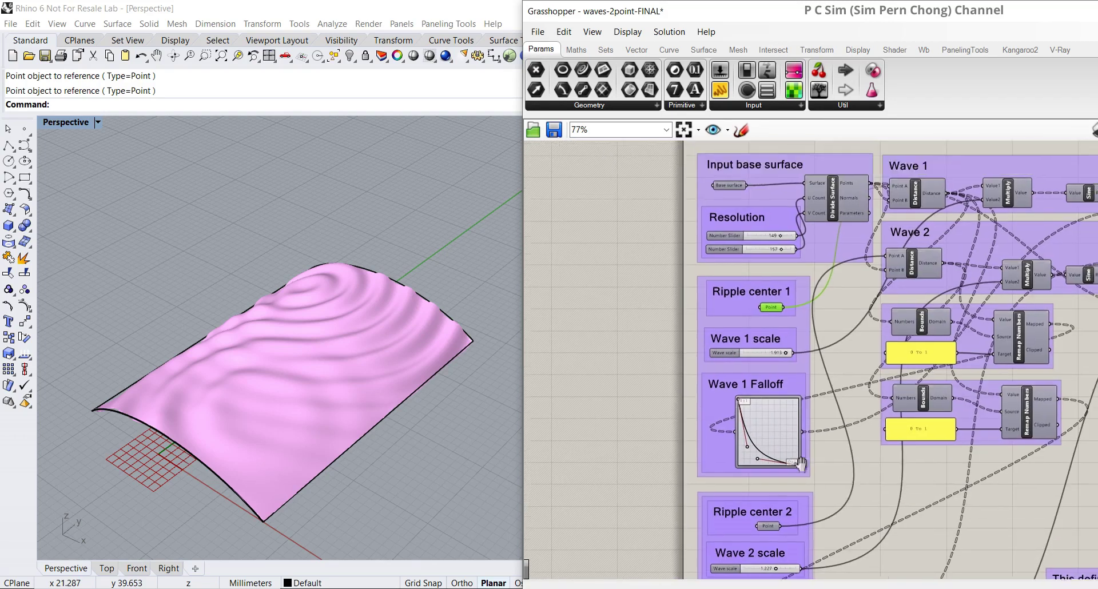
scroll(789, 388, "up", 2)
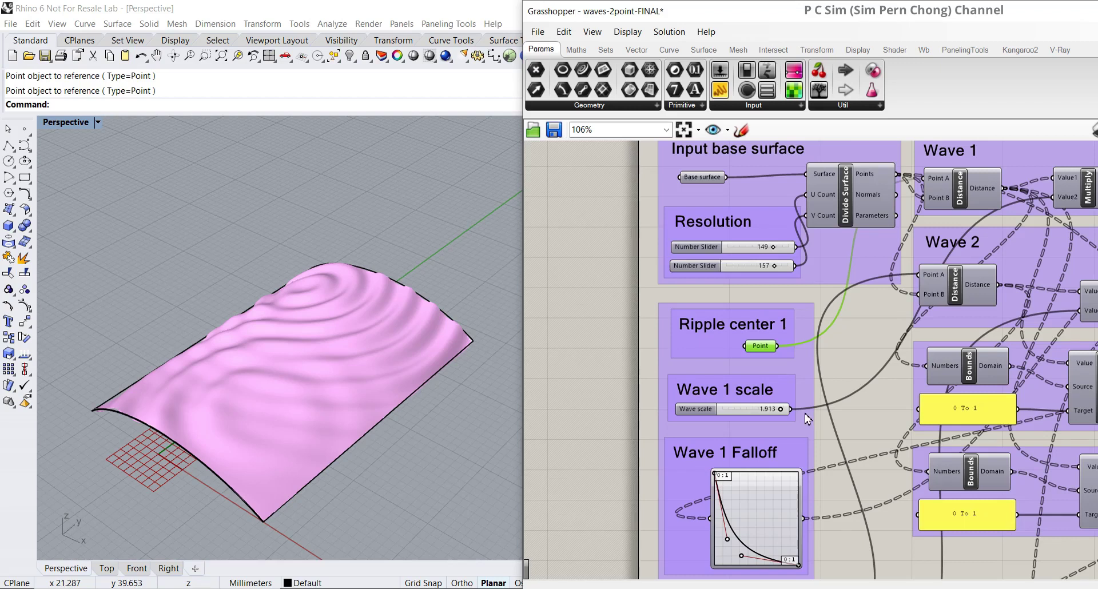
scroll(806, 420, "up", 3)
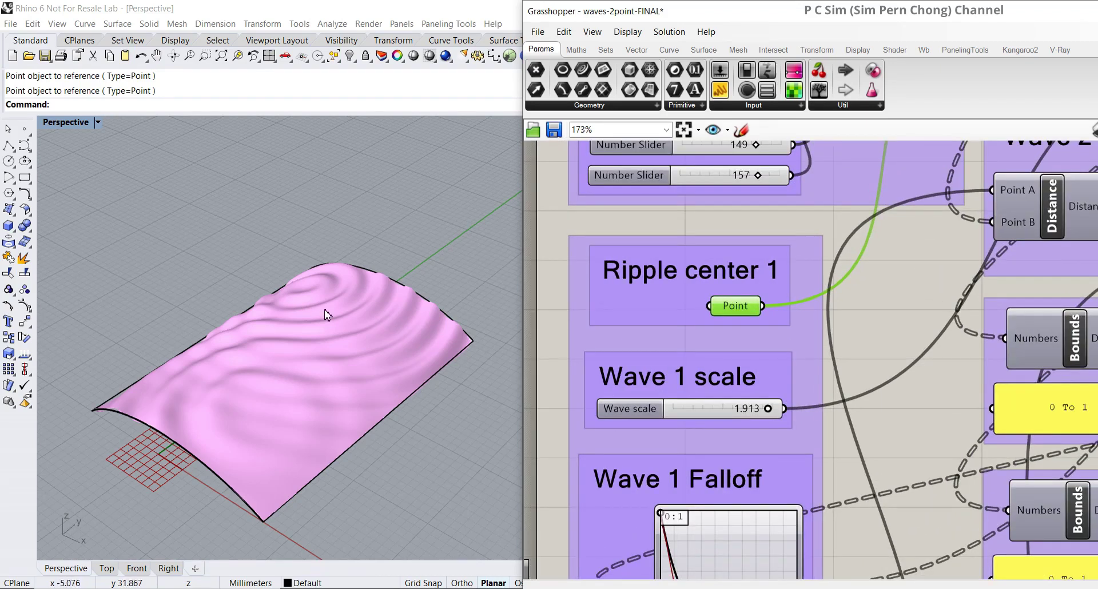
scroll(640, 454, "down", 2)
right_click_drag(640, 455, 639, 208)
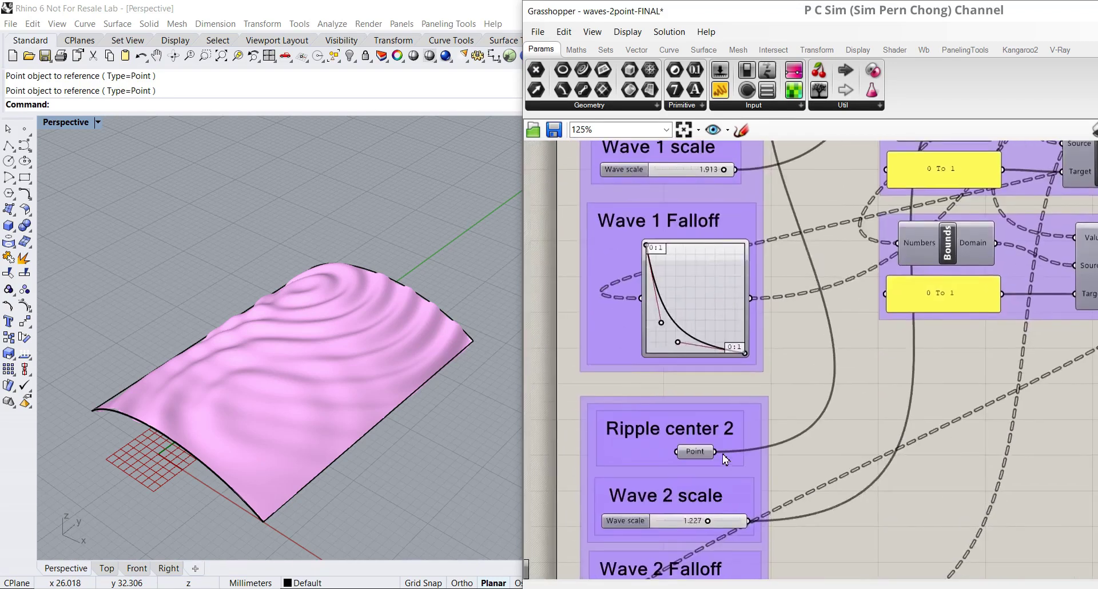
right_click_drag(577, 357, 590, 517)
scroll(689, 365, "up", 1)
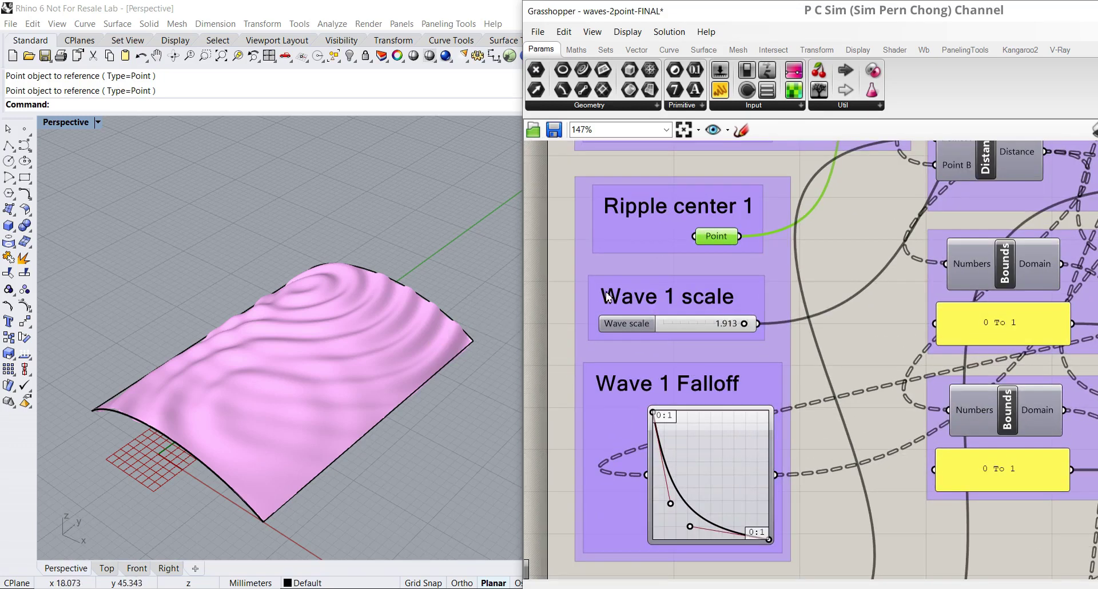
Step: Move the Ripple center 1 point beneath the surface's far end along the X axis and inspect the shifted ripple
mouse_move(461, 284)
right_mouse_down()
mouse_move(280, 284)
mouse_move(326, 301)
mouse_move(344, 369)
mouse_move(417, 400)
mouse_move(417, 367)
mouse_move(399, 358)
right_mouse_up()
left_click(403, 353)
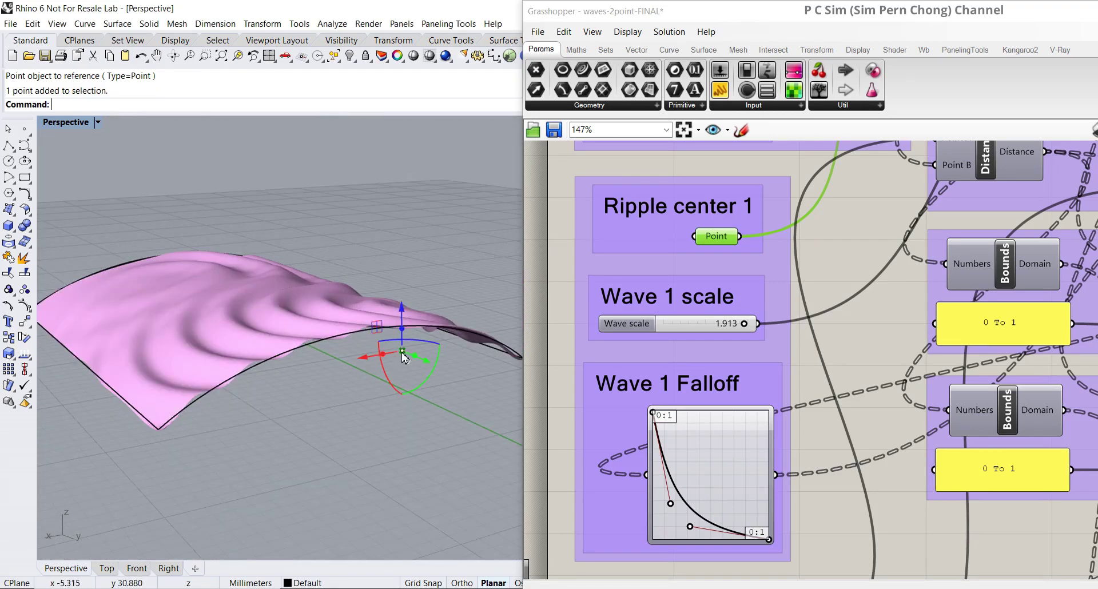
left_click_drag(366, 359, 333, 379)
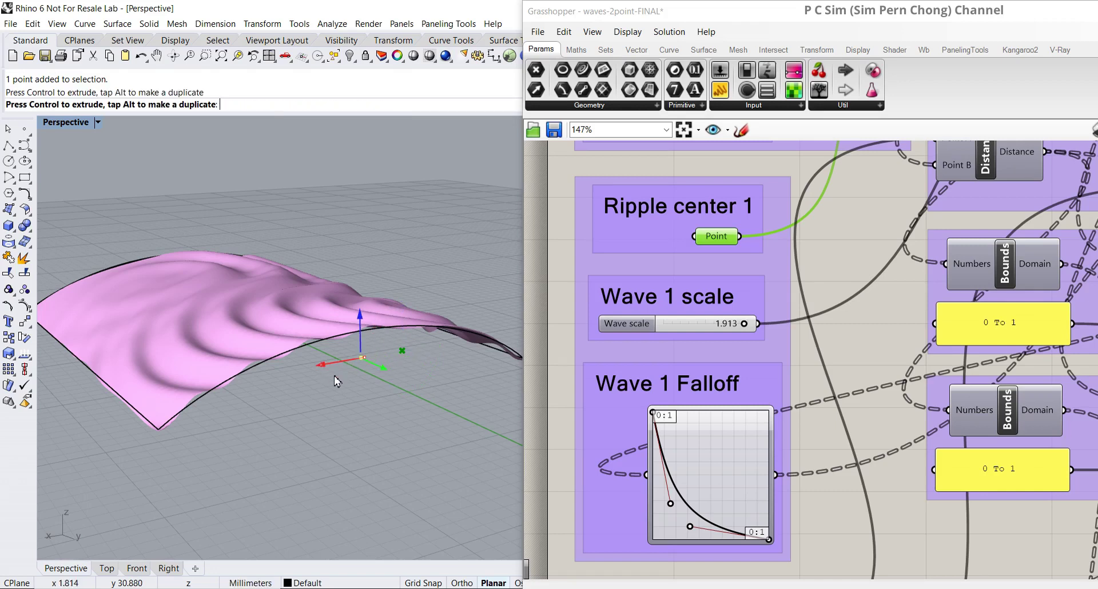
right_click_drag(344, 408, 290, 306)
right_click_drag(150, 278, 225, 294)
scroll(300, 310, "up", 3)
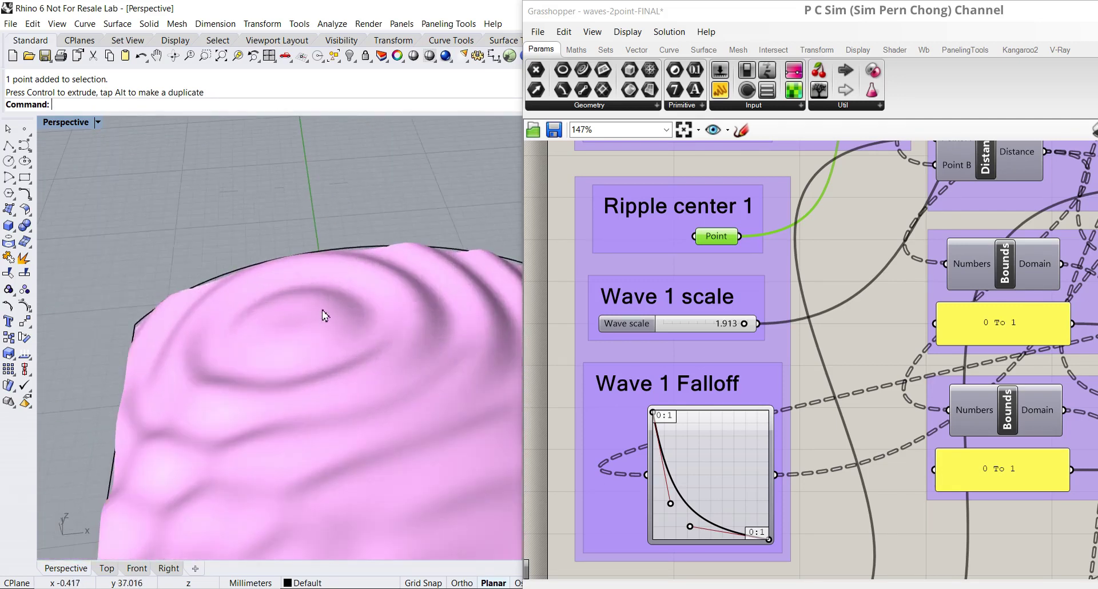
Step: Try the Wave 1 scale at 0.512, compare the ripples, and settle on 1.777
scroll(311, 322, "down", 3)
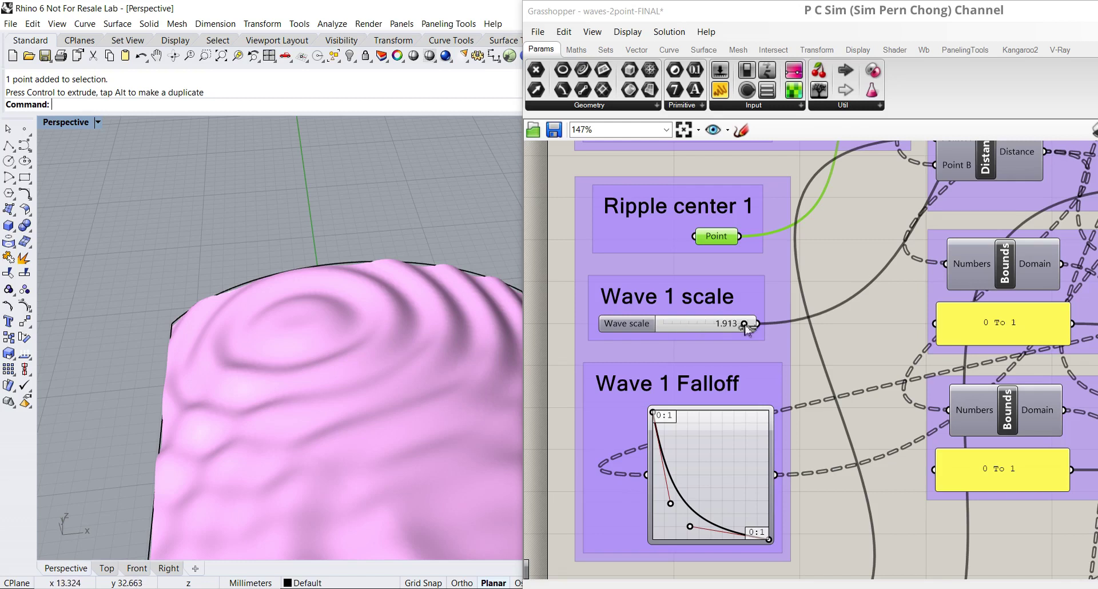
left_click_drag(728, 326, 684, 324)
scroll(400, 295, "down", 5)
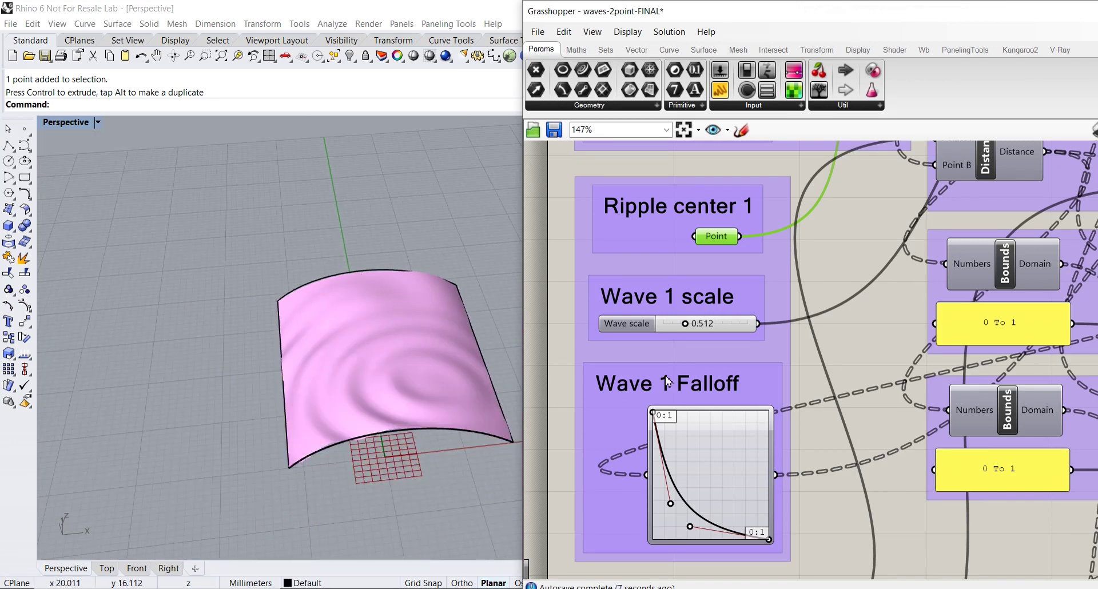
left_click_drag(730, 328, 743, 328)
scroll(460, 313, "up", 4)
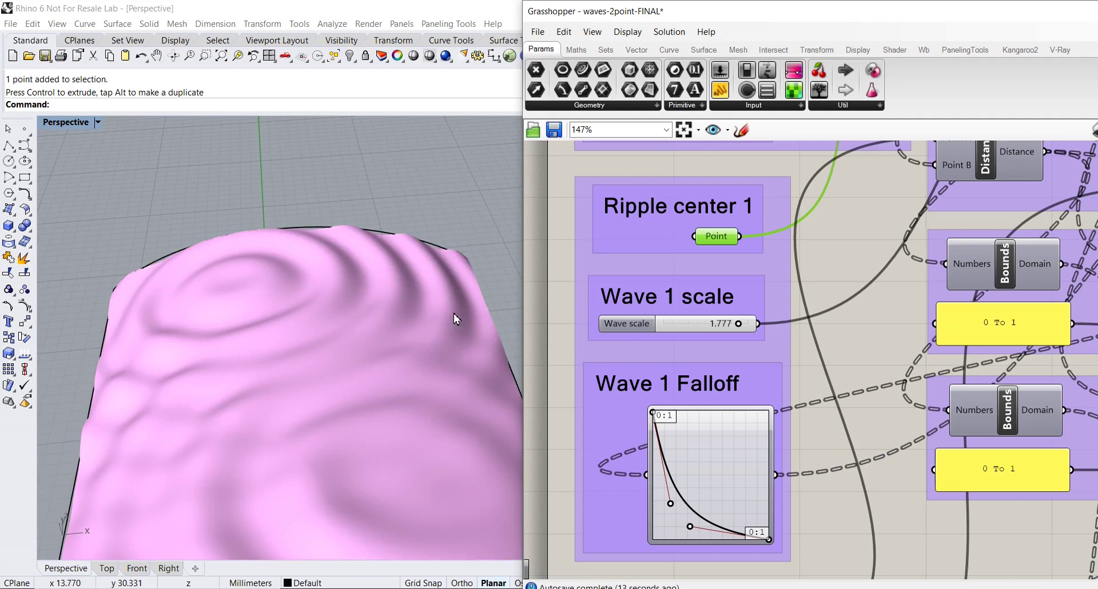
Step: Examine the Wave 1 Falloff graph alongside how the ripples fade across the surface
scroll(623, 347, "down", 1)
right_click_drag(672, 374, 665, 310)
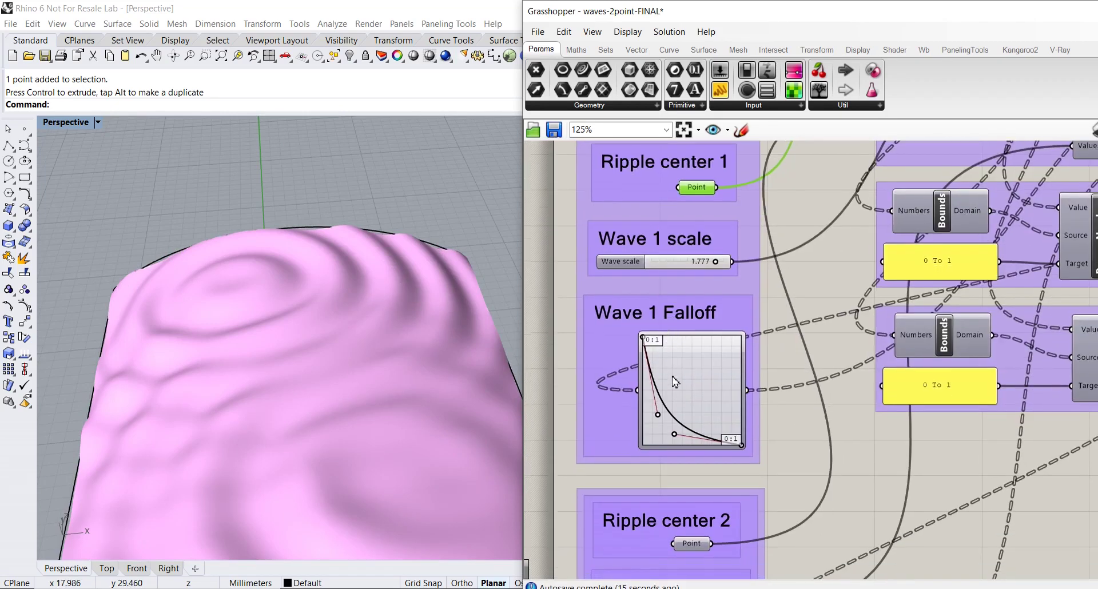
scroll(672, 374, "up", 1)
right_click_drag(670, 374, 662, 332)
scroll(663, 338, "up", 2)
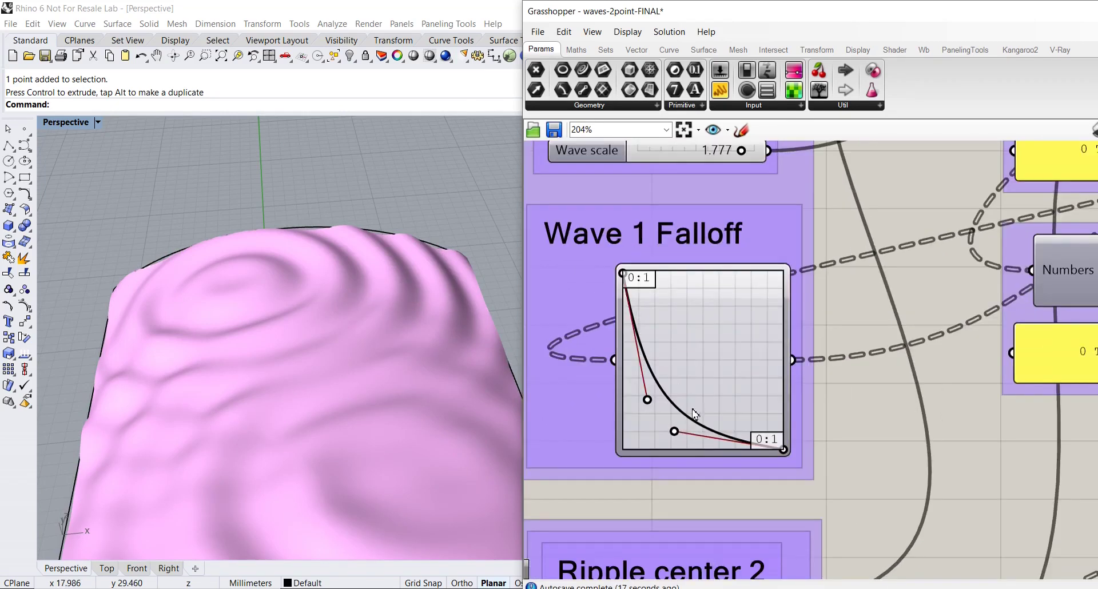
scroll(293, 341, "down", 3)
right_click_drag(404, 397, 416, 365)
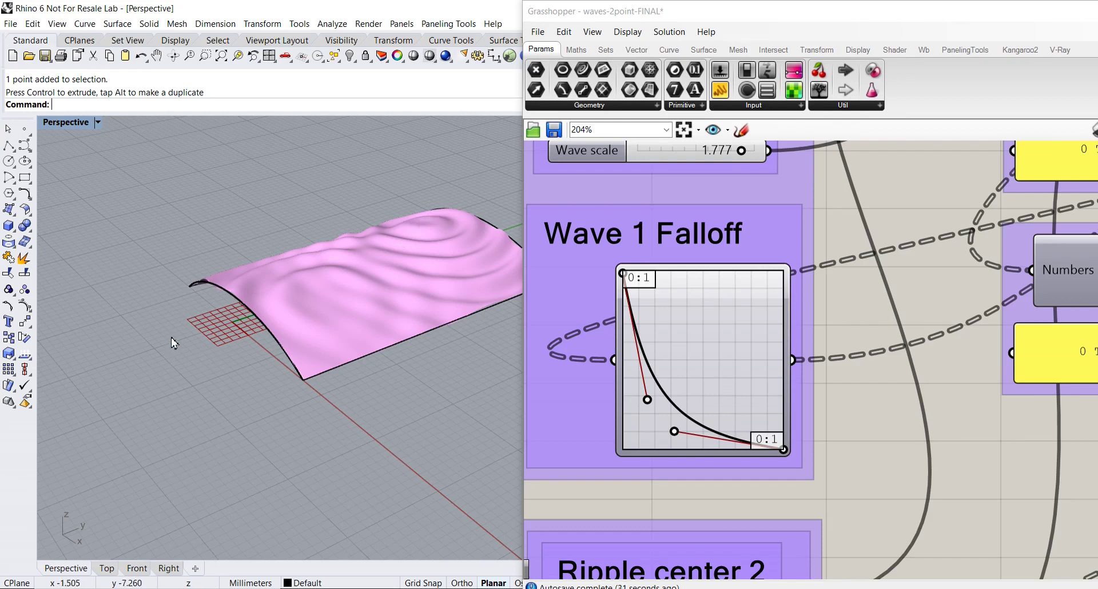
scroll(414, 318, "down", 2)
Step: Set the Wave 2 scale to 0.000 to isolate the first ripple on the surface
scroll(554, 383, "down", 1)
right_click_drag(631, 515, 647, 306)
scroll(650, 310, "up", 3)
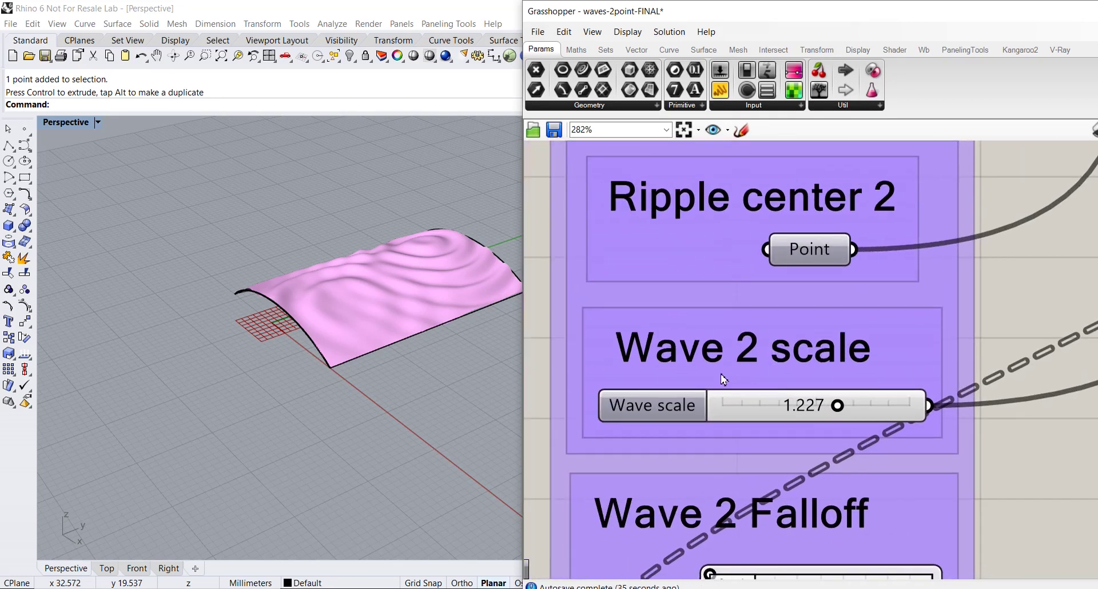
left_click_drag(760, 410, 689, 410)
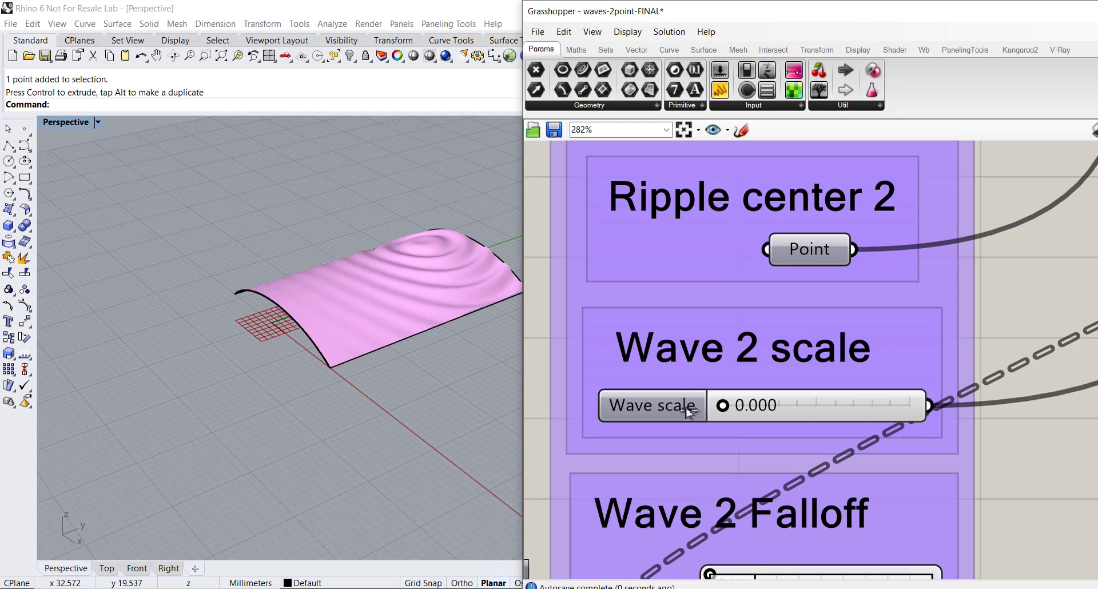
mouse_move(429, 293)
right_mouse_down()
mouse_move(422, 344)
mouse_move(453, 375)
right_mouse_up()
Step: Raise the end point of the Wave 1 Falloff curve to about a third of the graph's height and view the ripples
mouse_move(770, 294)
right_mouse_down()
mouse_move(779, 371)
mouse_move(838, 407)
right_mouse_up()
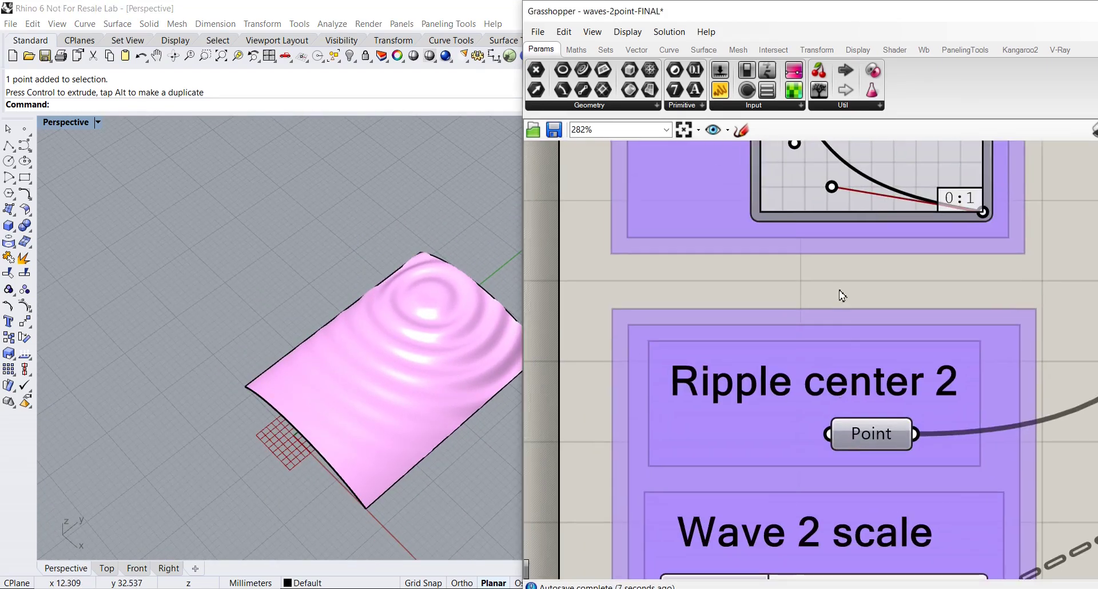
right_click_drag(840, 279, 852, 395)
right_click_drag(845, 285, 841, 380)
scroll(841, 381, "down", 1)
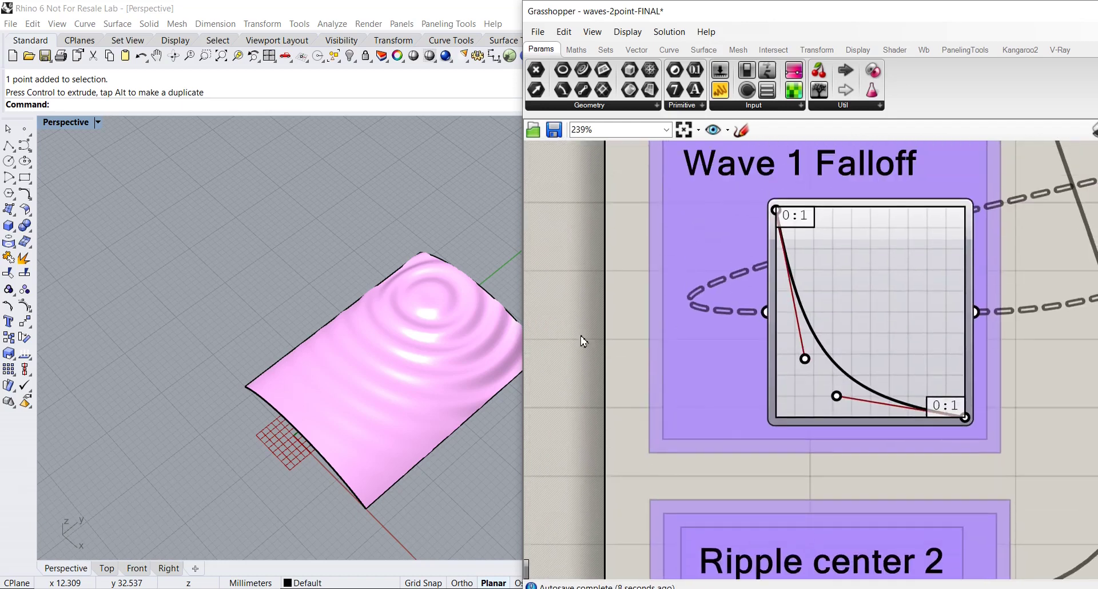
right_click_drag(406, 343, 421, 314)
mouse_move(387, 358)
right_mouse_down("shift")
mouse_move(362, 341)
mouse_move(372, 344)
right_mouse_up("shift")
scroll(964, 439, "up", 1)
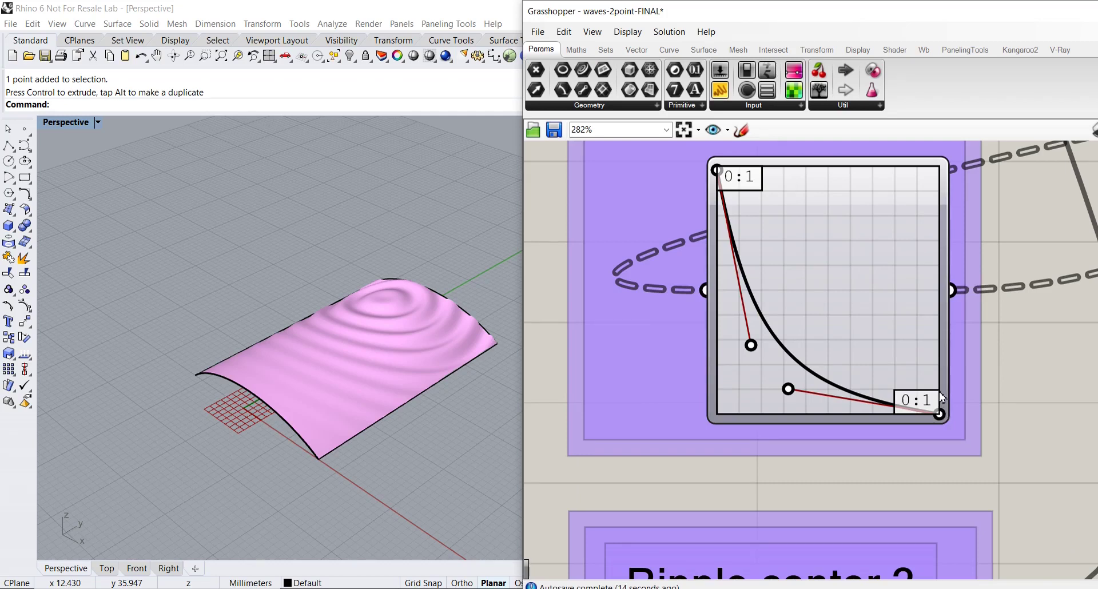
left_click_drag(944, 387, 938, 331)
scroll(332, 393, "up", 2)
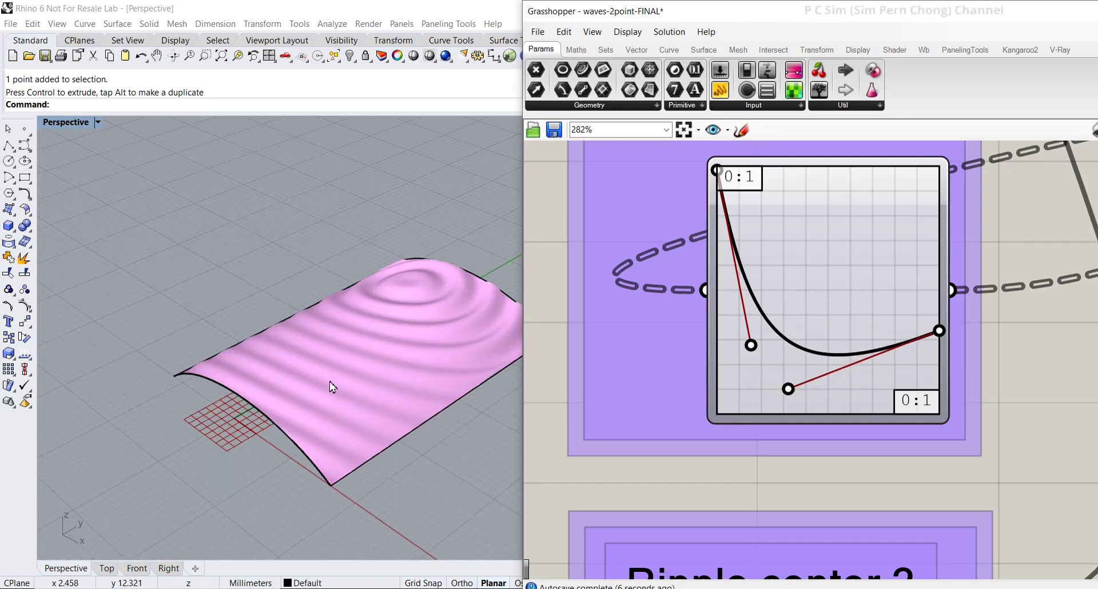
Step: View the graph types available for the Wave 1 Falloff graph mapper, keeping the Bezier type
right_click(833, 285)
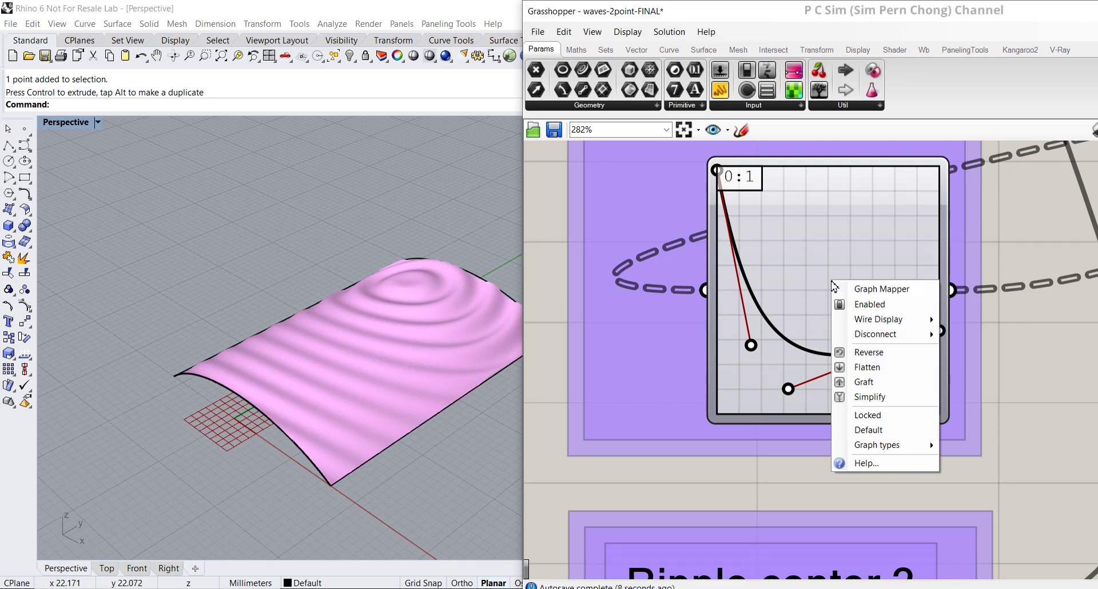
mouse_move(879, 456)
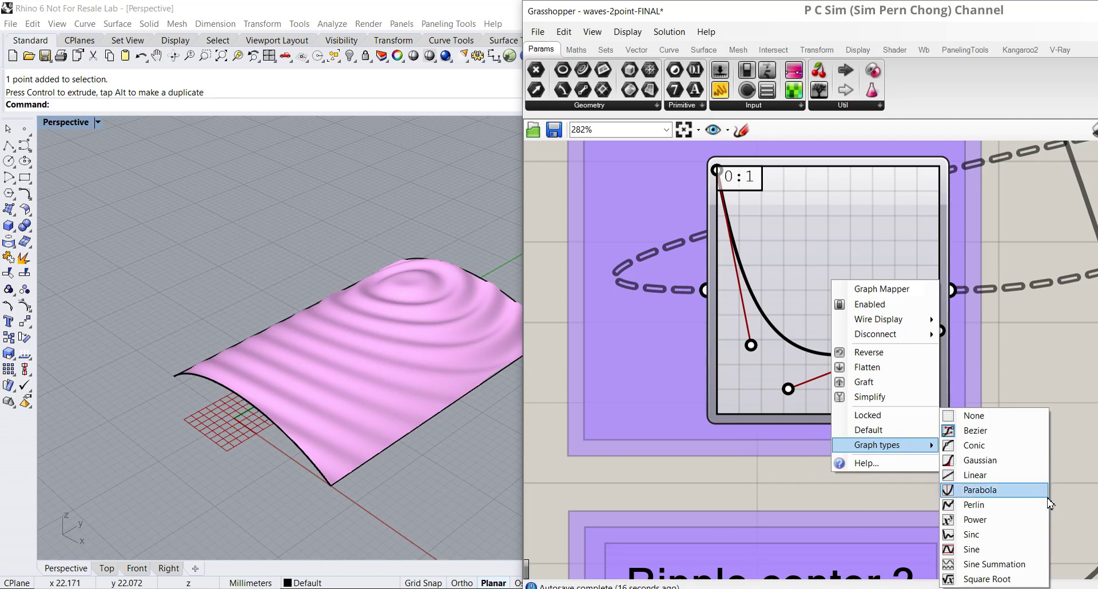
left_click(1044, 367)
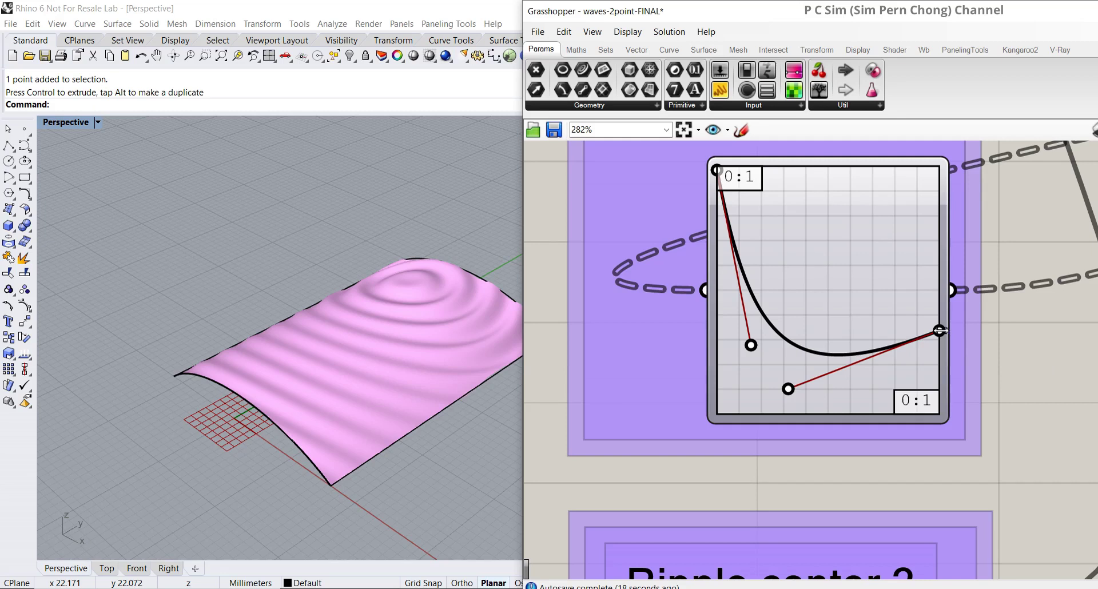
Step: Lower the end point of the Wave 1 Falloff curve back to the graph's bottom corner and inspect the fading ripples
left_click_drag(944, 357, 946, 385)
left_click_drag(946, 429, 954, 465)
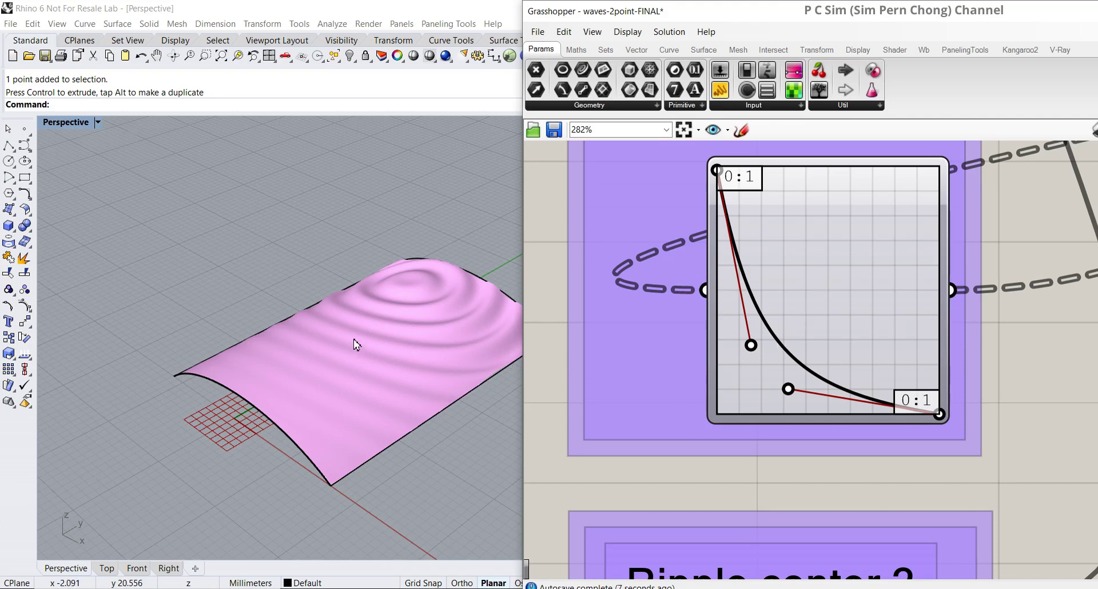
scroll(355, 343, "down", 4)
scroll(436, 362, "up", 2)
mouse_move(434, 362)
right_mouse_down()
mouse_move(358, 357)
mouse_move(392, 343)
right_mouse_up()
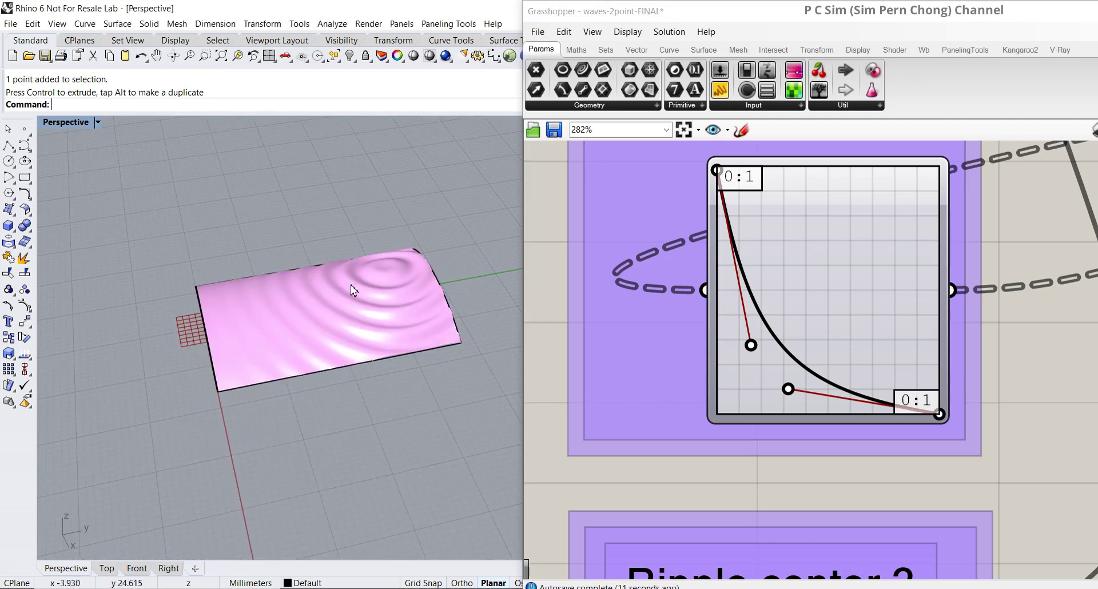
scroll(377, 278, "down", 2)
Step: Set the Wave 2 scale to 0.881 and inspect the second ripple near the surface's front edge
scroll(613, 363, "down", 3)
right_click_drag(606, 360, 605, 261)
scroll(628, 342, "up", 2)
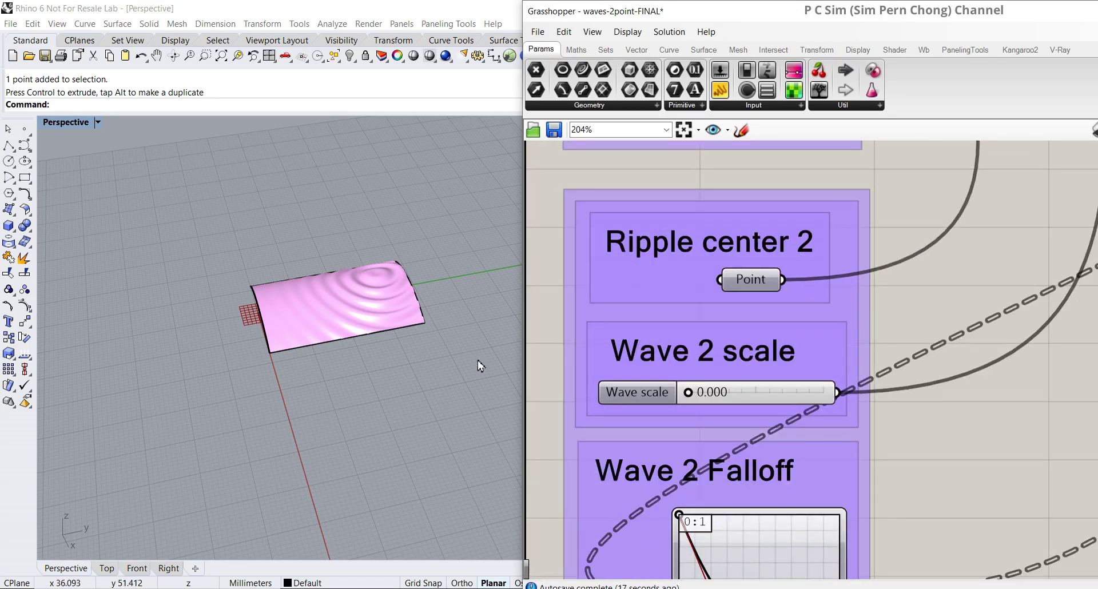
right_click_drag(389, 334, 417, 309)
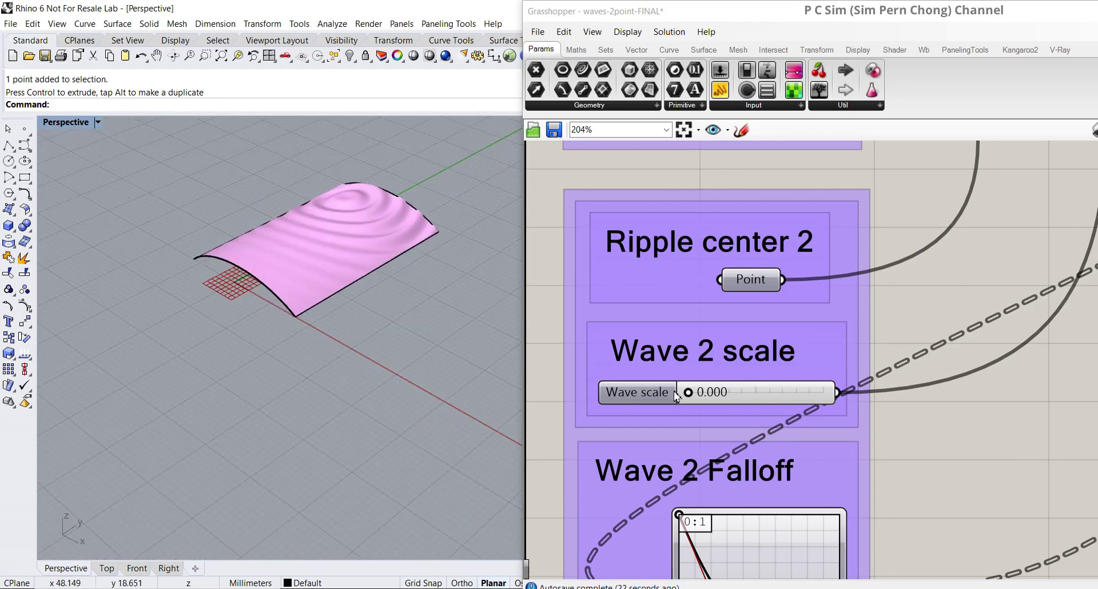
left_click_drag(712, 395, 754, 397)
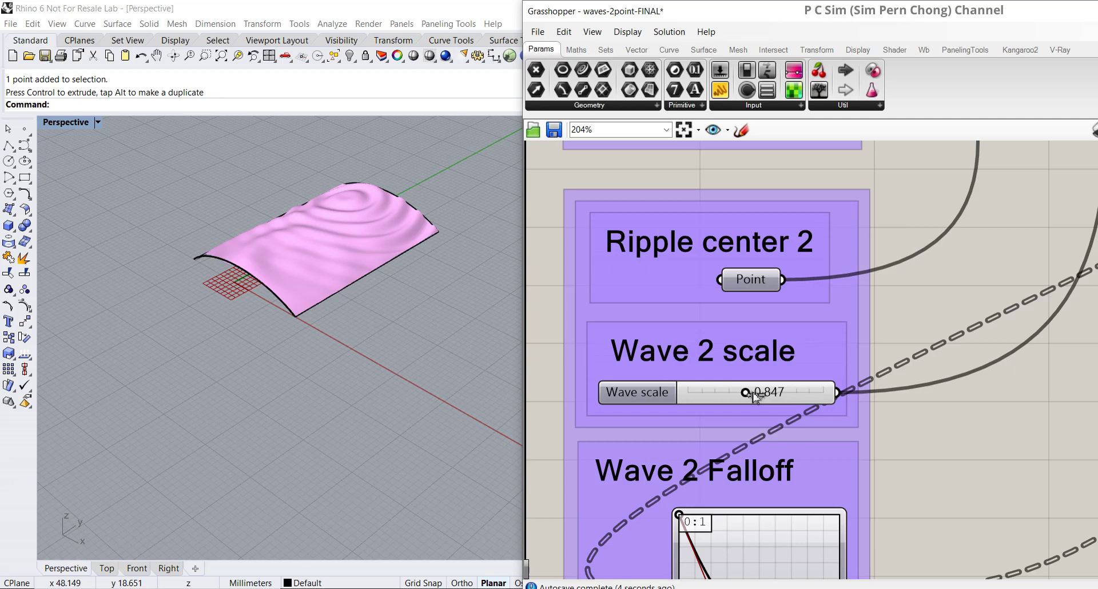
right_click_drag(382, 287, 320, 266)
scroll(314, 280, "down", 3)
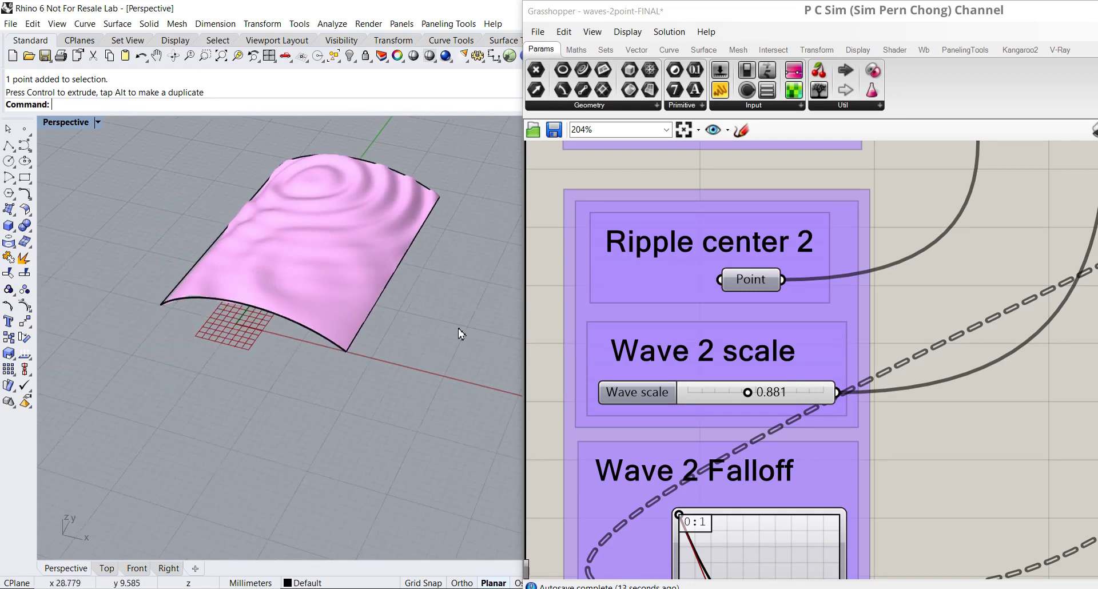
Step: Set the Wave 2 scale to 1.594 and view the two overlapping ripples from above
right_click_drag(805, 519, 814, 275)
right_click_drag(807, 365, 791, 390)
right_click_drag(754, 342, 727, 526)
scroll(756, 415, "up", 1)
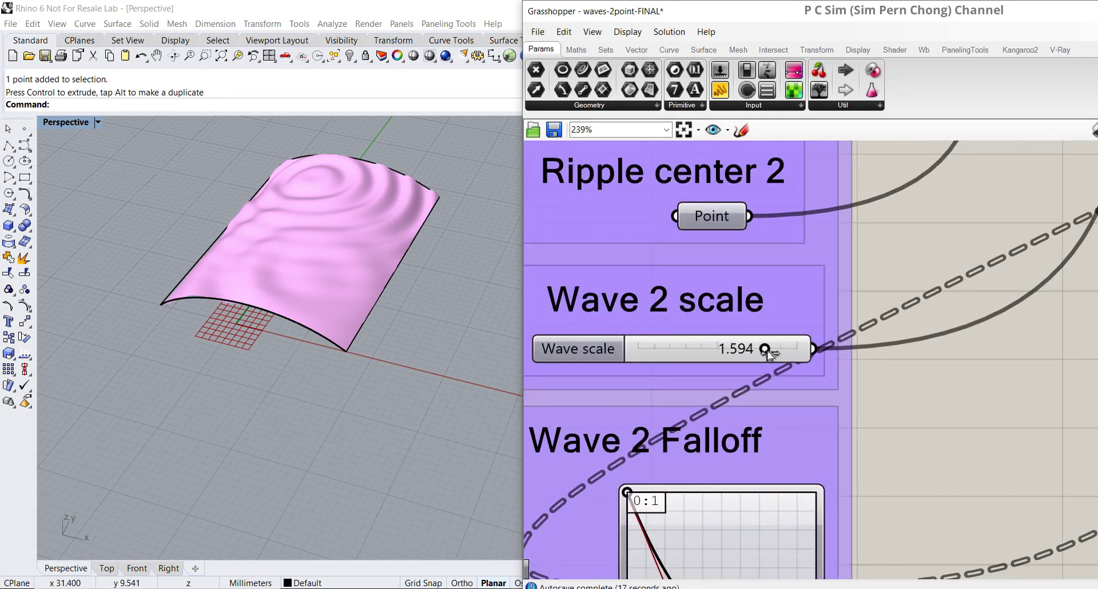
left_click_drag(769, 354, 769, 354)
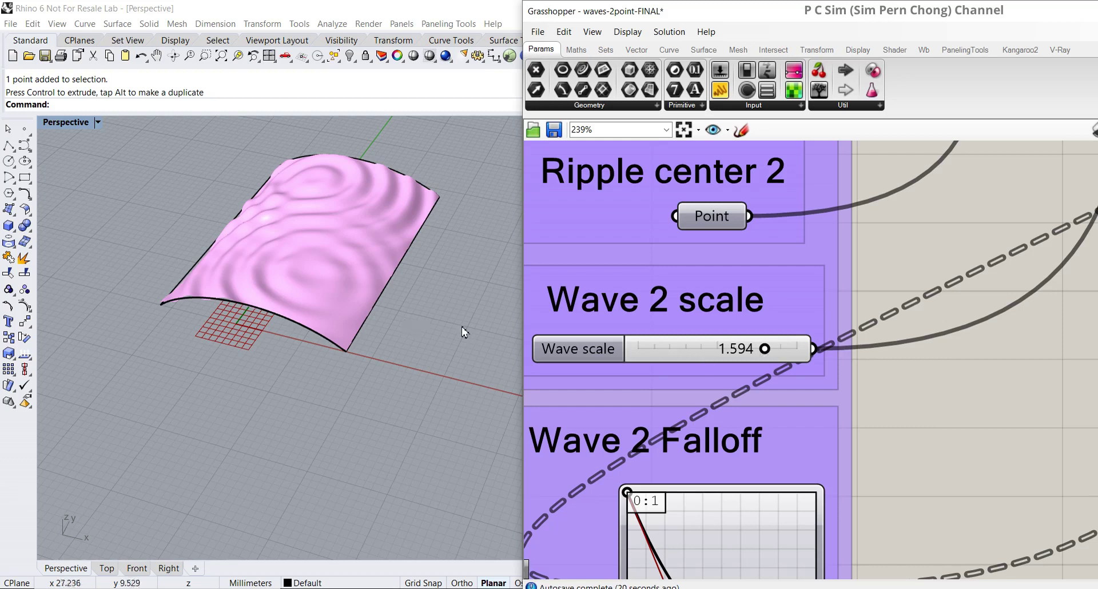
right_click_drag(430, 309, 416, 353)
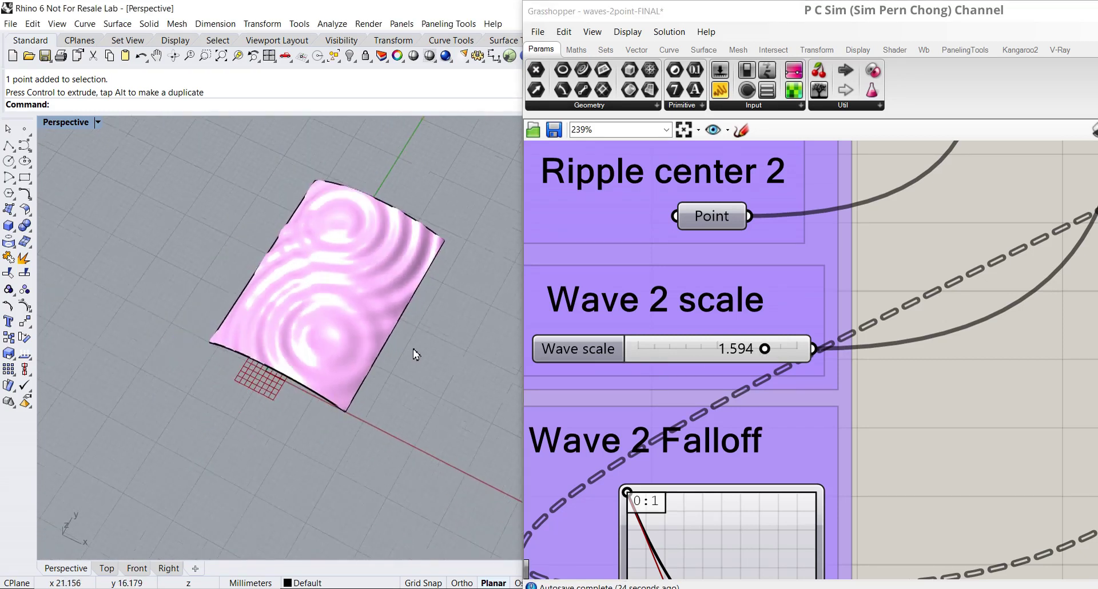
scroll(426, 380, "down", 3)
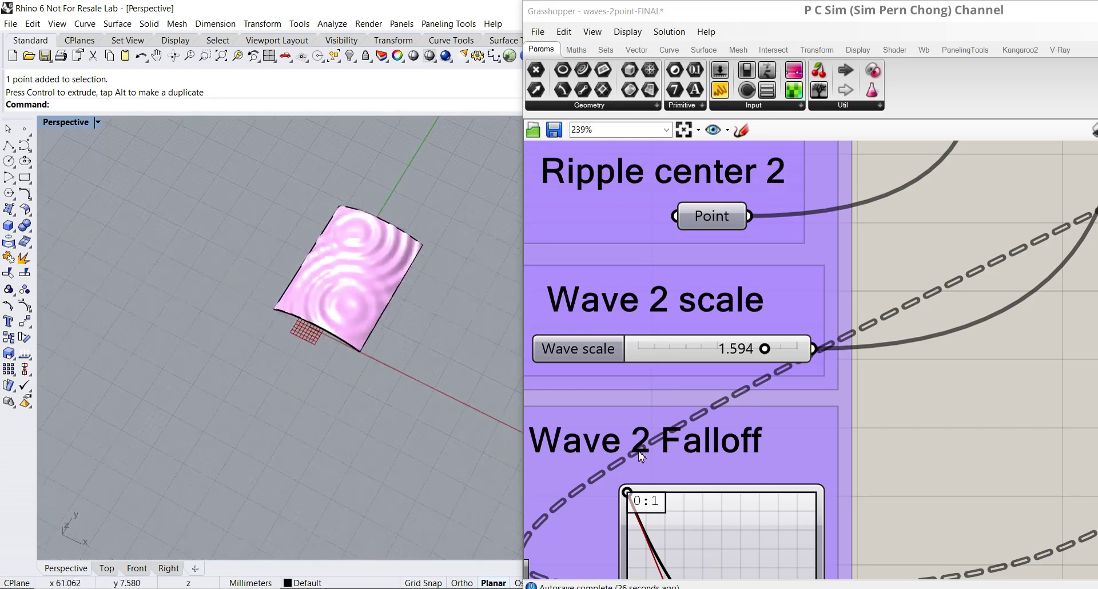
Step: Select the Ripple center 2 point and move it along the X axis toward the surface's long edge, inspecting the shifted ripples
scroll(640, 455, "down", 5)
right_click_drag(754, 391, 710, 459)
scroll(716, 321, "up", 5)
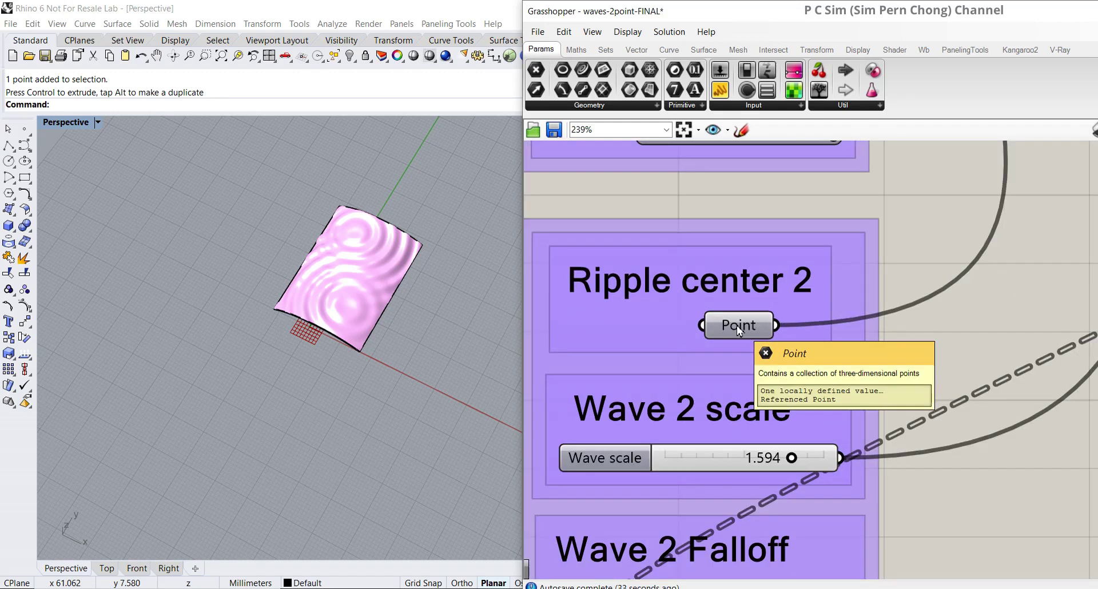
left_click(738, 330)
right_click_drag(380, 375, 351, 316)
left_click(347, 286)
left_click_drag(389, 298, 421, 298)
right_click_drag(432, 301, 400, 362)
scroll(291, 313, "up", 5)
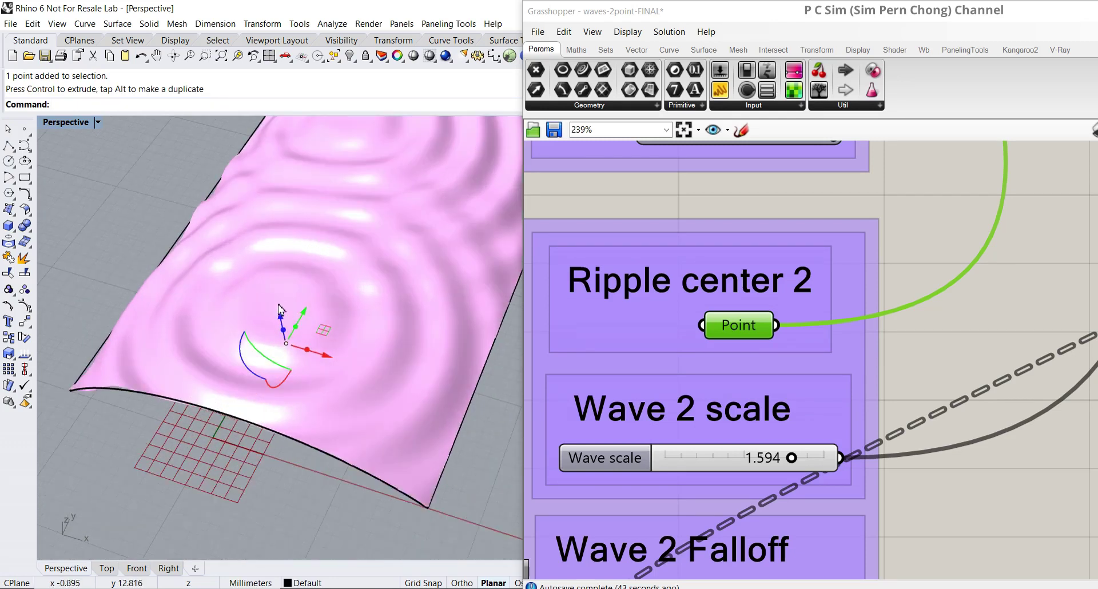
scroll(336, 328, "down", 4)
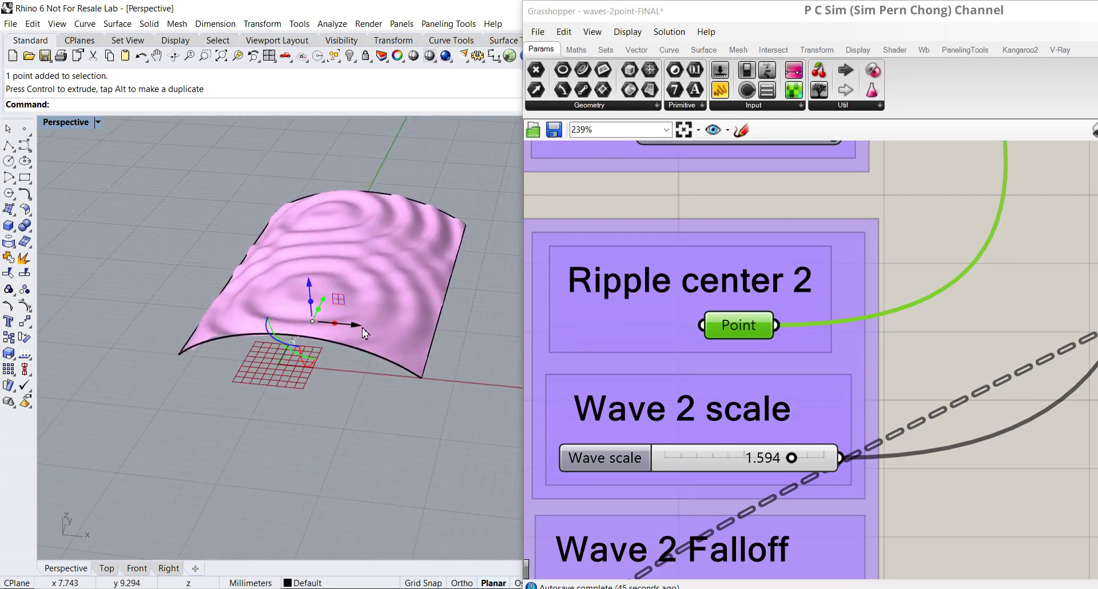
left_click_drag(373, 327, 436, 343)
right_click_drag(436, 343, 412, 385)
scroll(429, 375, "up", 4)
Step: Set the overall Wave Height to 1.514 and inspect the exaggerated ripples
right_click_drag(681, 510, 709, 402)
scroll(710, 403, "down", 3)
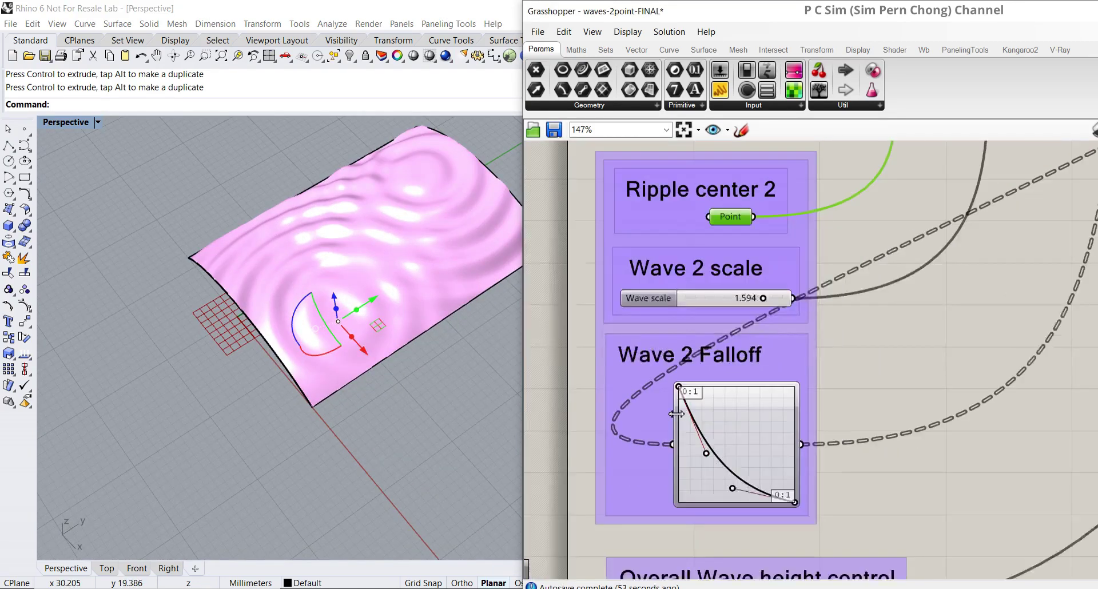
right_click_drag(860, 515, 858, 382)
scroll(822, 382, "up", 1)
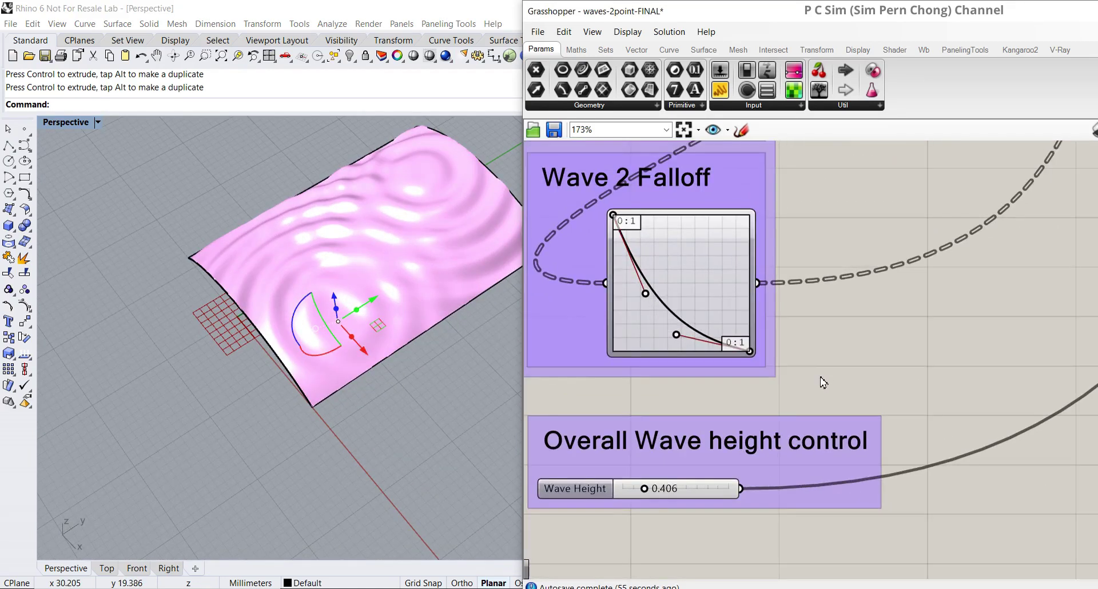
mouse_move(406, 412)
right_mouse_down()
mouse_move(420, 393)
mouse_move(406, 420)
mouse_move(487, 432)
right_mouse_up()
scroll(762, 378, "up", 2)
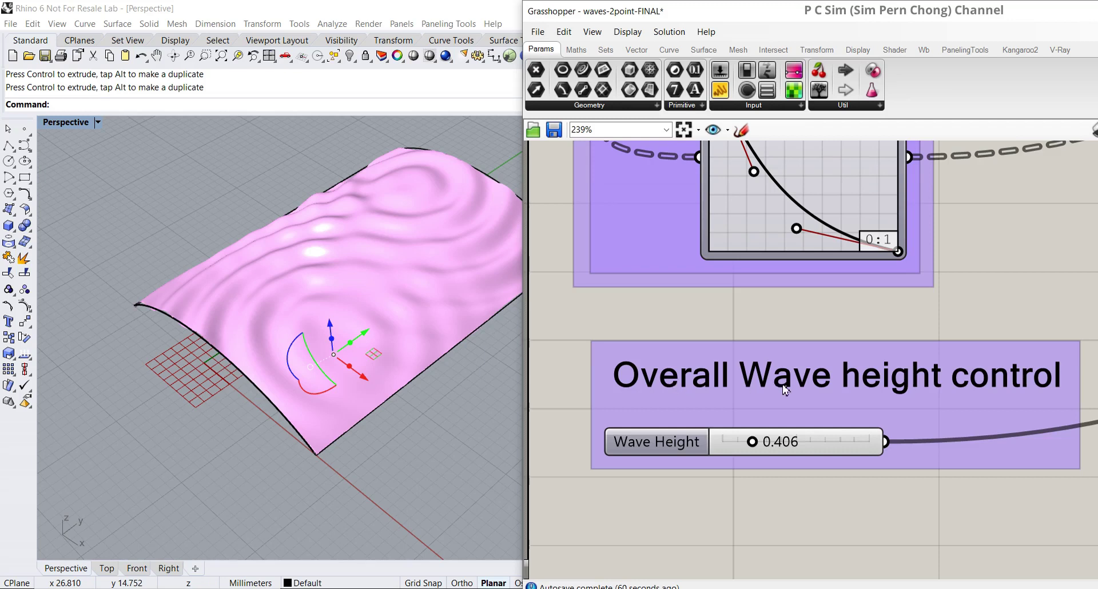
mouse_move(479, 376)
right_mouse_down()
mouse_move(451, 384)
mouse_move(465, 381)
mouse_move(462, 361)
right_mouse_up()
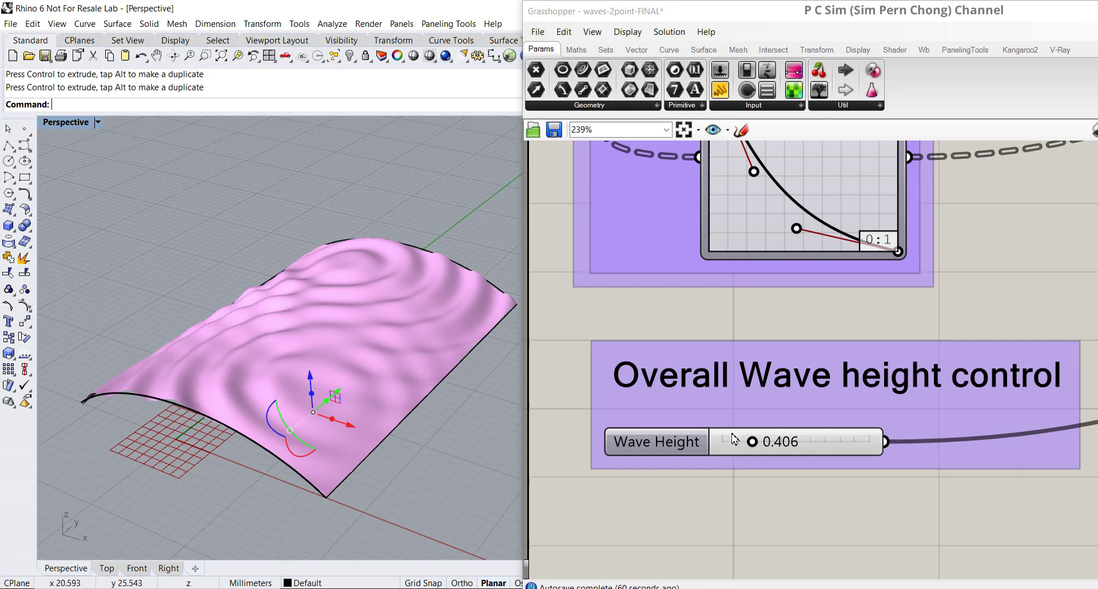
left_click_drag(754, 446, 836, 447)
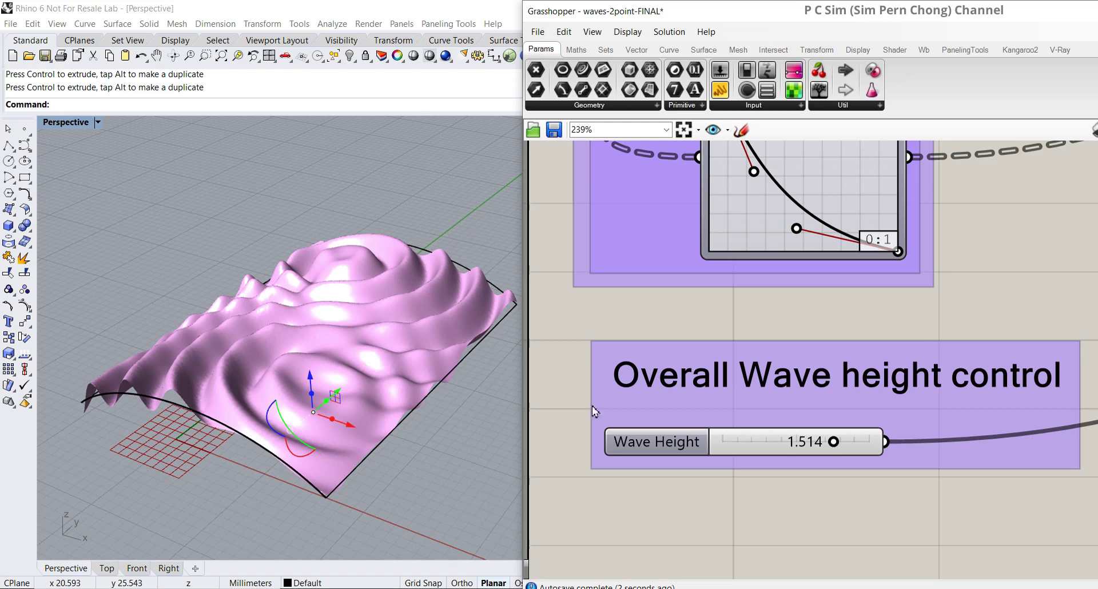
mouse_move(353, 321)
right_mouse_down()
mouse_move(354, 437)
mouse_move(356, 319)
right_mouse_up()
Step: Reduce the overall Wave Height to 0.242 and check the surface from above
left_click_drag(823, 443, 754, 447)
left_click_drag(749, 446, 736, 447)
mouse_move(403, 314)
right_mouse_down()
mouse_move(399, 358)
mouse_move(417, 314)
mouse_move(418, 374)
mouse_move(437, 411)
right_mouse_up()
Step: Set the Wave 1 scale to 2.000 and inspect the denser ripples on the surface
right_click_drag(796, 154, 801, 493)
scroll(811, 288, "down", 3)
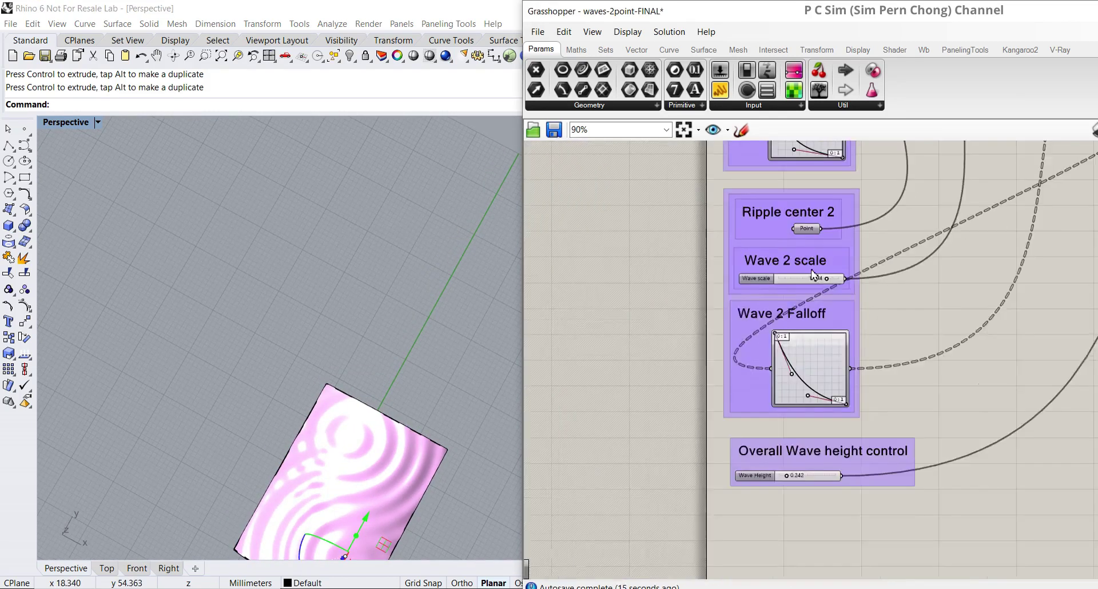
right_click_drag(811, 275, 810, 380)
right_click_drag(807, 170, 805, 285)
scroll(797, 233, "up", 1)
right_click_drag(795, 227, 787, 255)
scroll(823, 217, "up", 6)
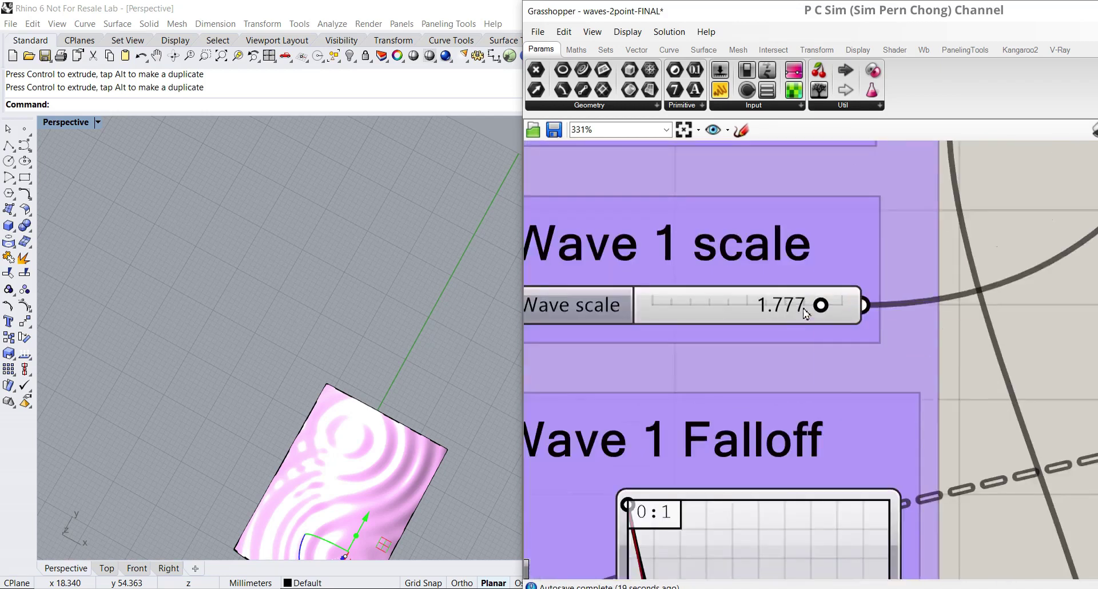
left_click_drag(851, 306, 876, 305)
right_click_drag(429, 343, 435, 321)
scroll(448, 321, "down", 5)
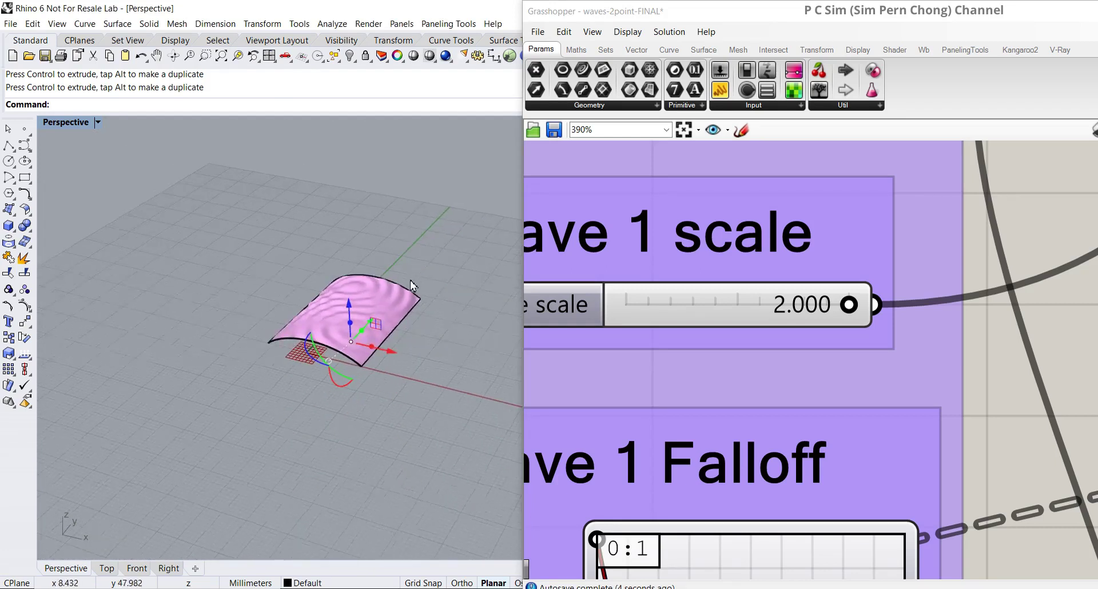
scroll(600, 372, "down", 4)
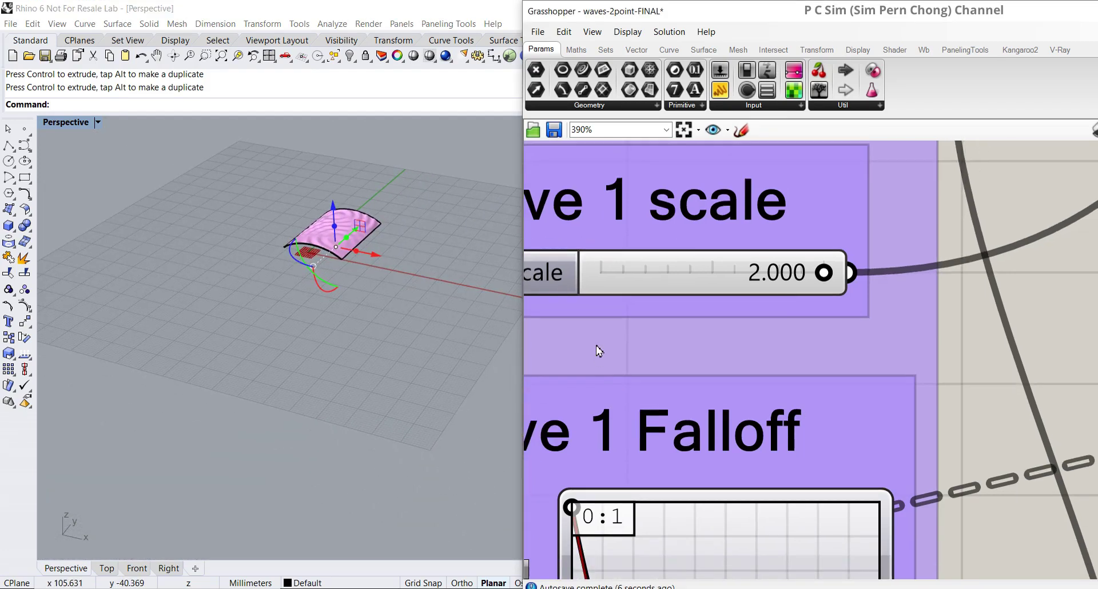
Step: Lower the start point of the Wave 2 Falloff curve to about half the graph's height and inspect the weakened second ripple
right_click_drag(630, 393, 679, 277)
right_click_drag(668, 476, 697, 380)
right_click_drag(701, 427, 718, 297)
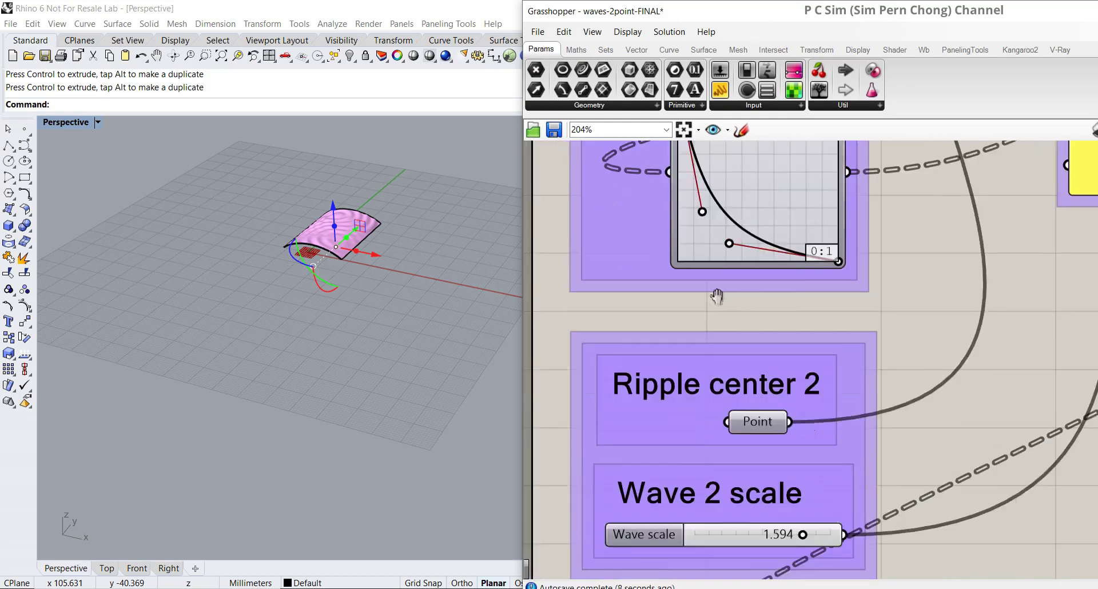
right_click_drag(736, 476, 732, 343)
scroll(736, 407, "up", 2)
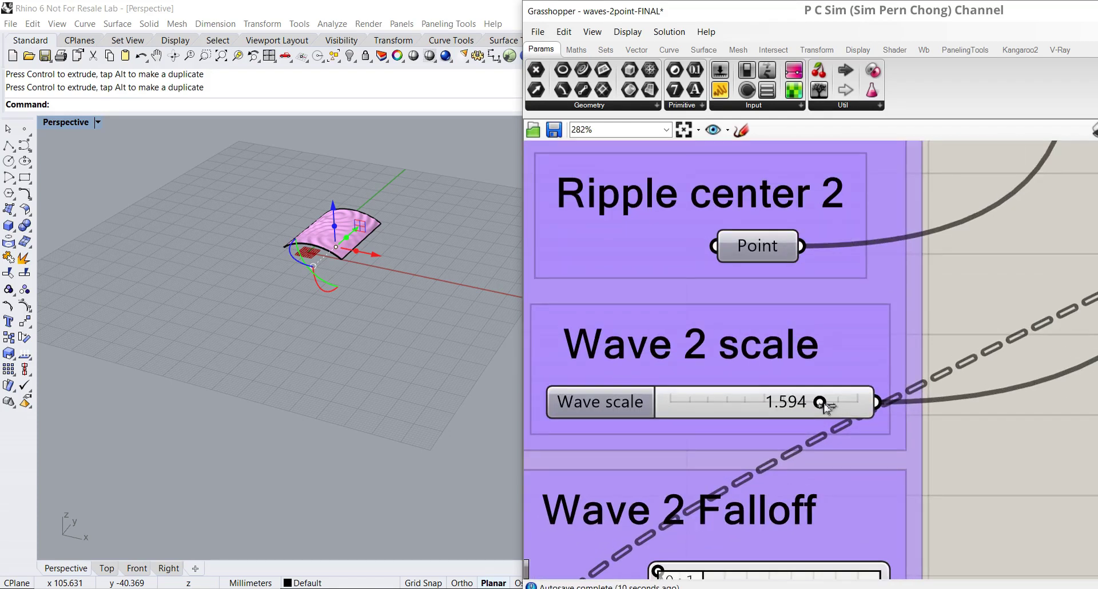
scroll(808, 434, "down", 4, "ctrl")
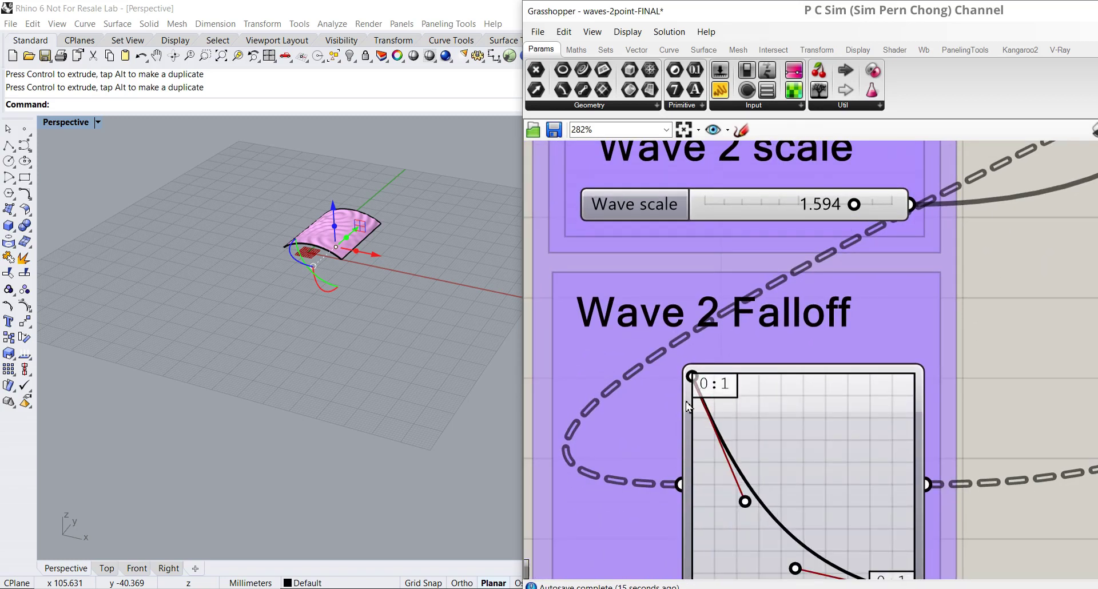
left_click_drag(680, 440, 695, 483)
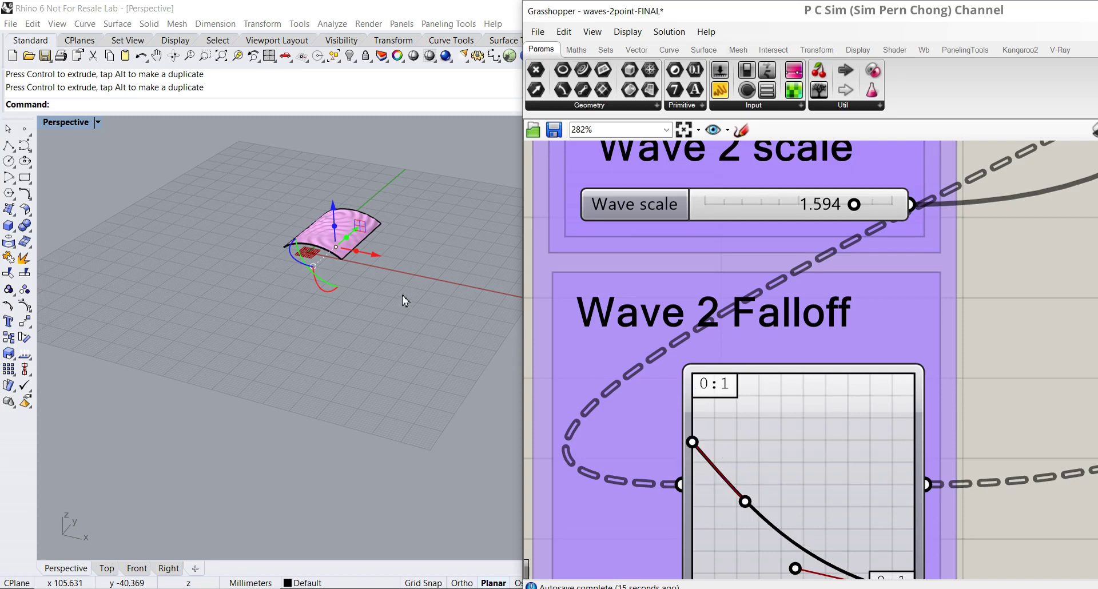
left_click_drag(692, 442, 692, 474)
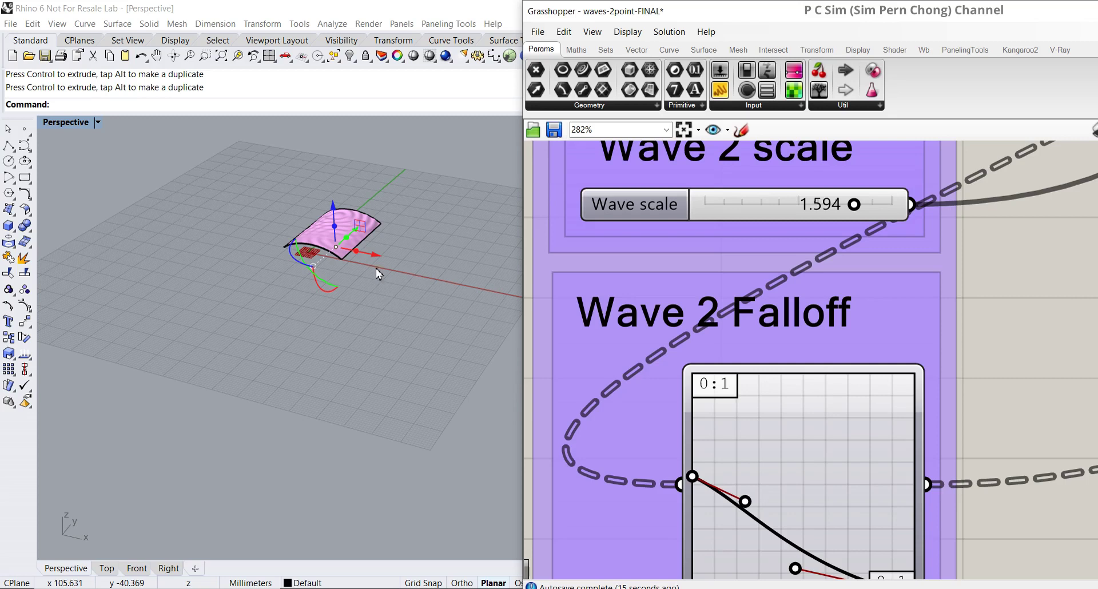
scroll(377, 263, "up", 3)
scroll(387, 253, "up", 6)
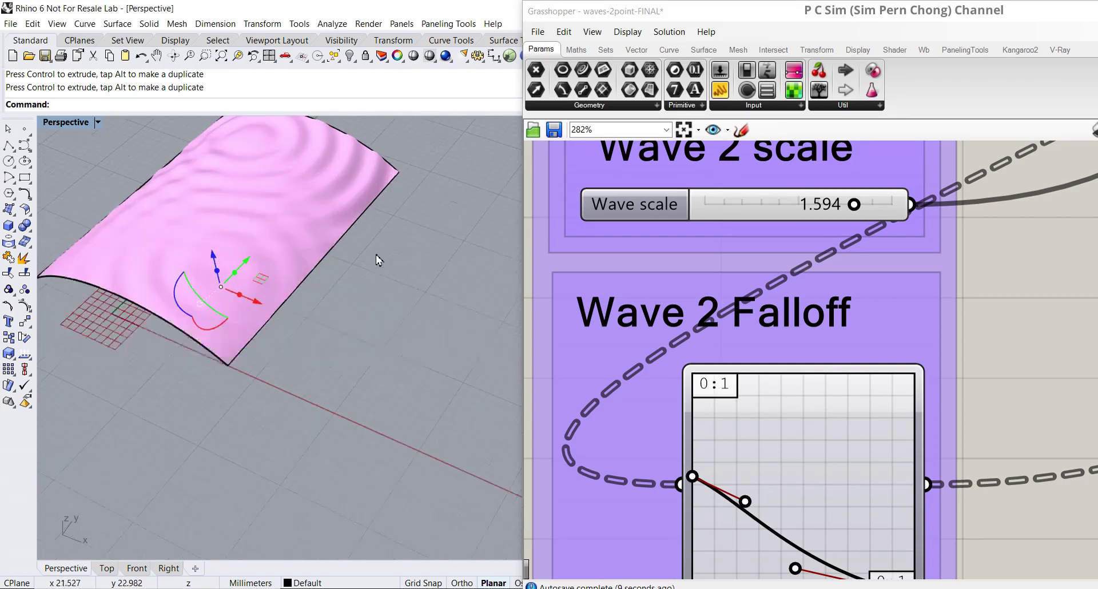
right_click_drag(419, 368, 329, 306)
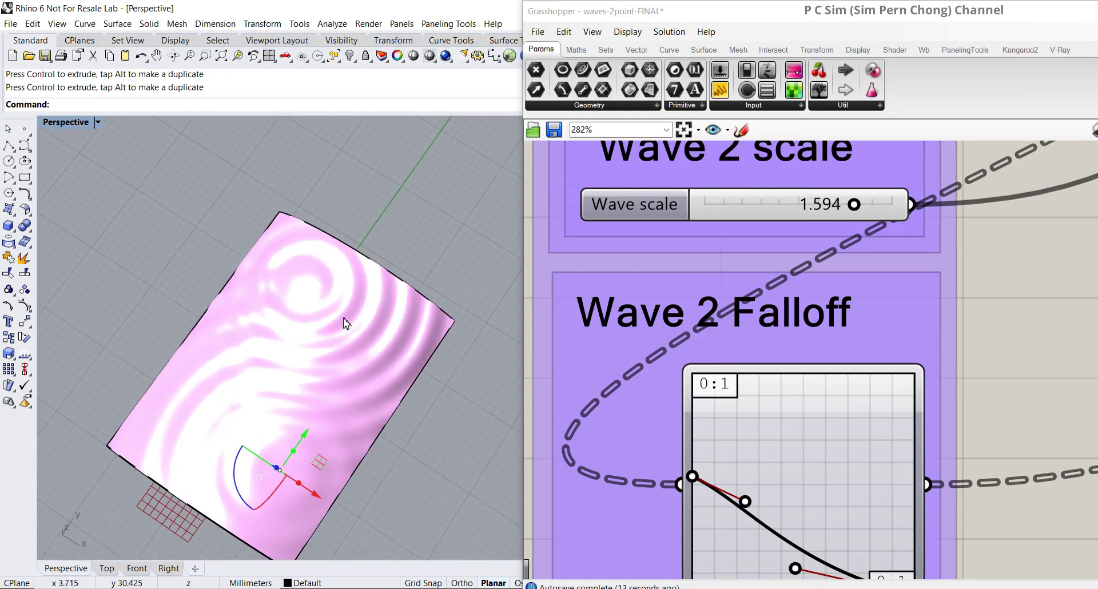
right_click_drag(292, 460, 287, 412)
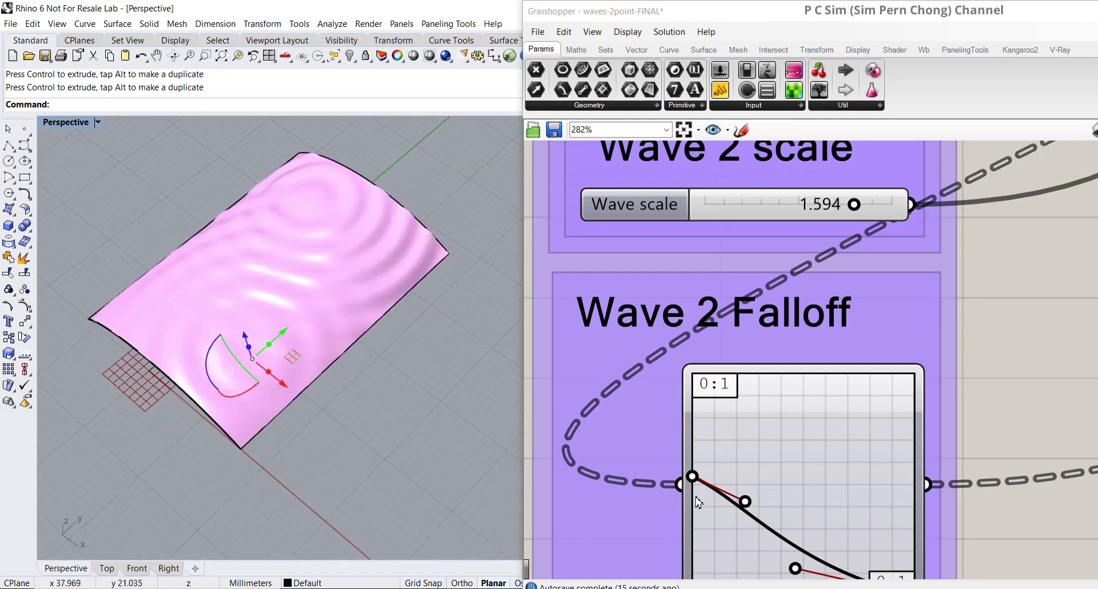
Step: Move the first handle of the Wave 2 Falloff curve slightly down and inward, and inspect the surface from above
scroll(731, 488, "down", 2)
left_click(742, 501)
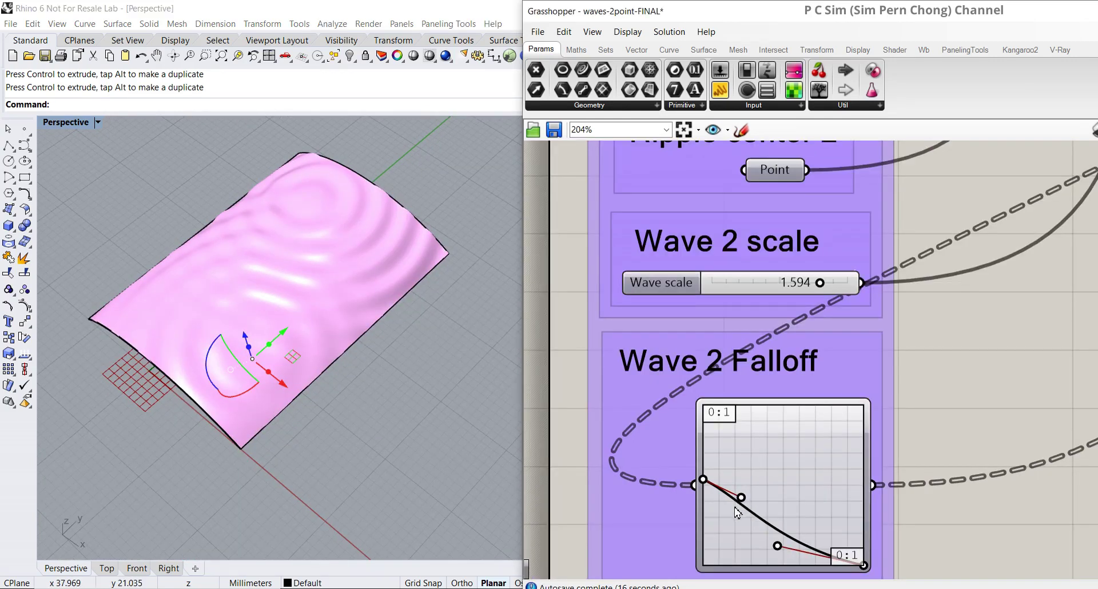
key("ctrl+z")
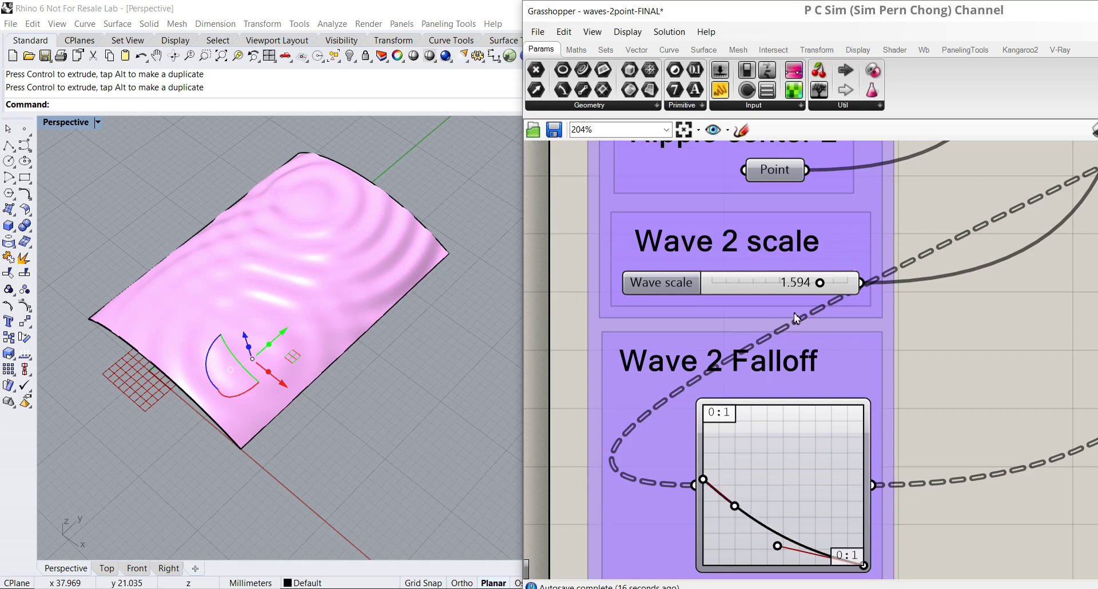
right_click_drag(418, 378, 446, 347)
right_click_drag(465, 304, 462, 345, "shift")
Step: Examine the Output Mesh group at the end of the definition together with the rippled surface it generates
right_click_drag(773, 262, 800, 350)
scroll(801, 350, "down", 5)
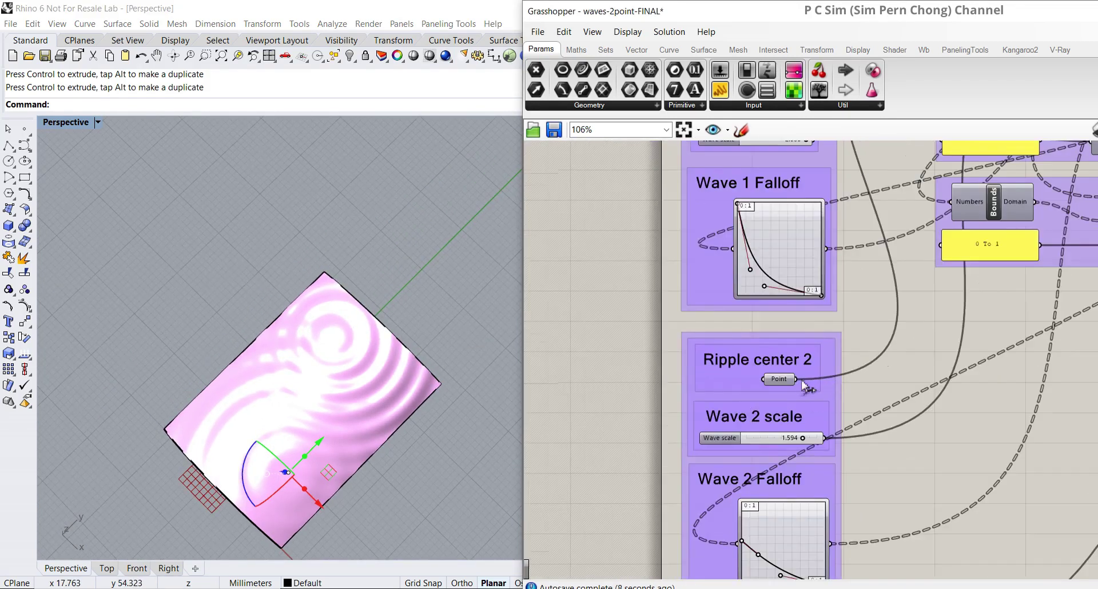
right_click_drag(857, 369, 810, 329)
right_click_drag(489, 403, 379, 382)
scroll(720, 371, "down", 2)
right_click_drag(789, 392, 619, 487)
right_click_drag(881, 359, 754, 458)
scroll(856, 416, "up", 1)
scroll(857, 419, "up", 5)
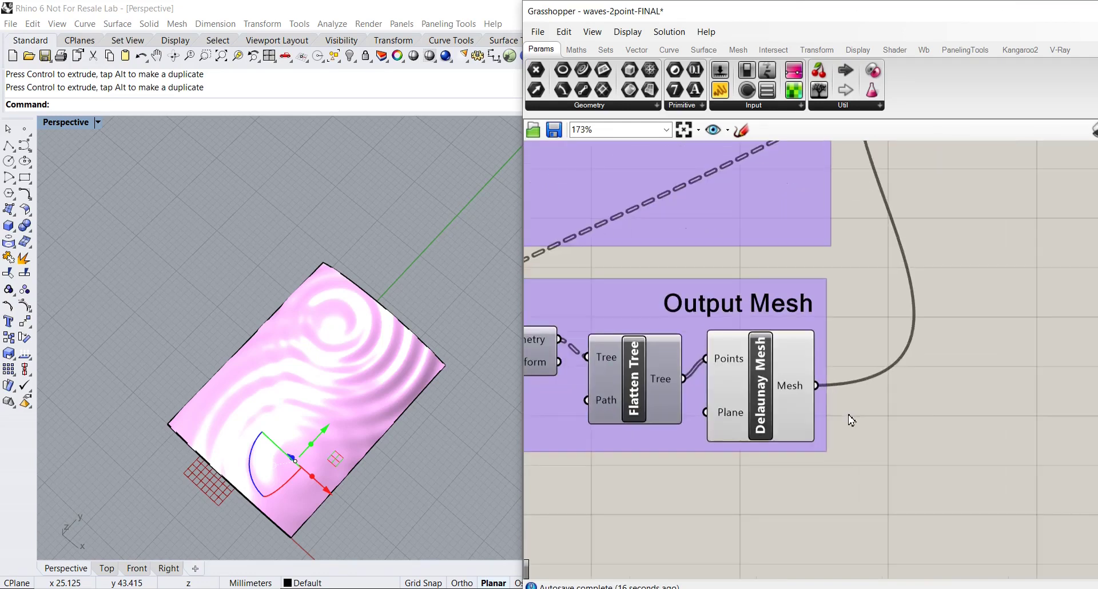
scroll(719, 318, "up", 3)
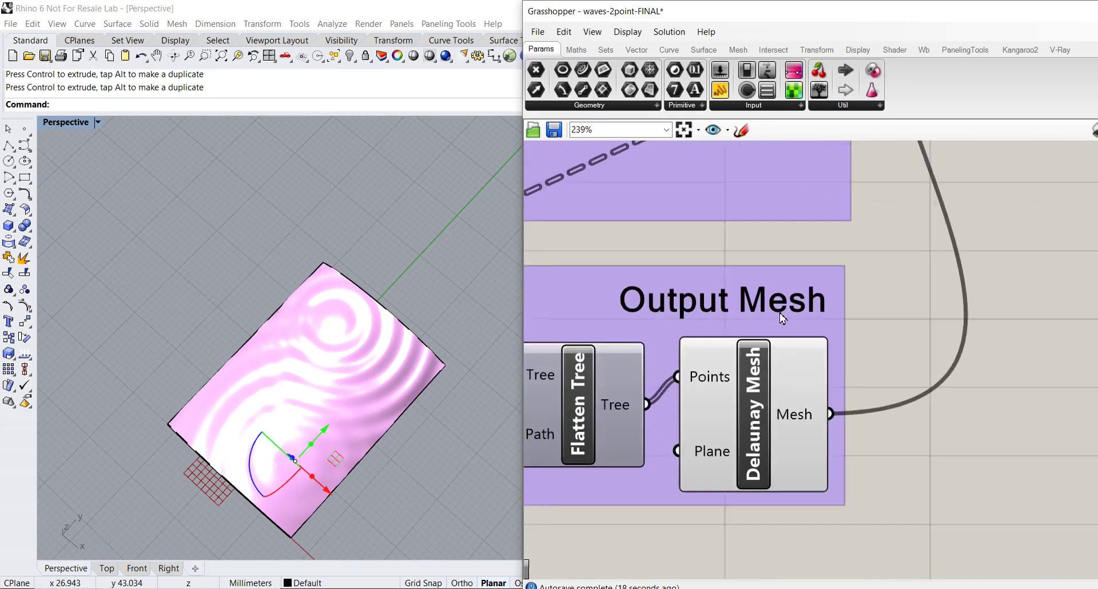
right_click_drag(424, 364, 425, 360)
scroll(428, 366, "up", 4)
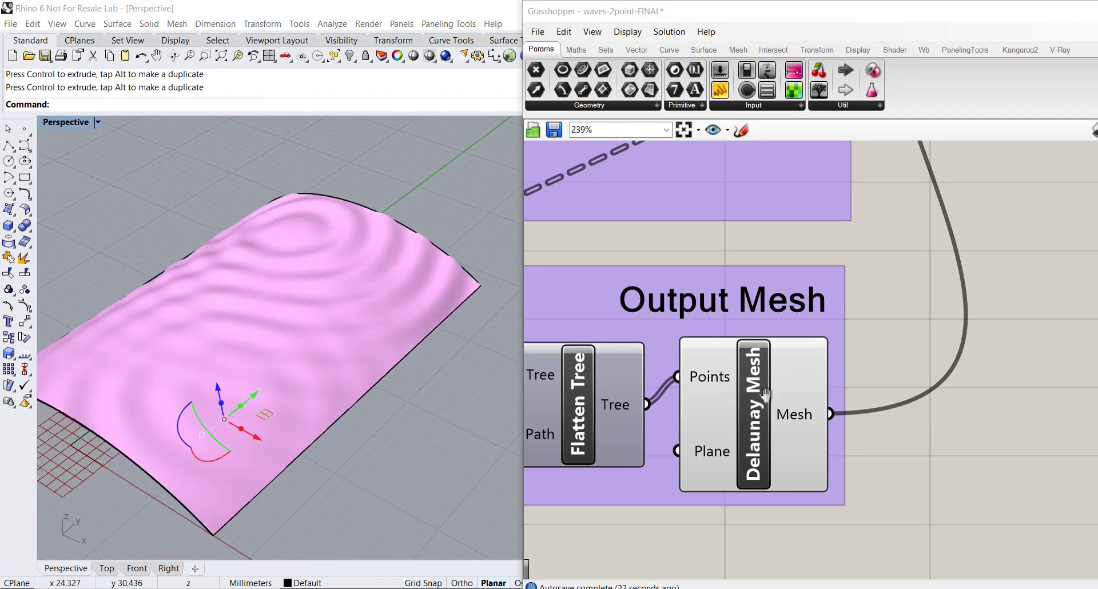
Step: Select the Delaunay Mesh component and view its Bake option for the output mesh
right_click_drag(764, 403, 816, 367)
right_click(813, 353)
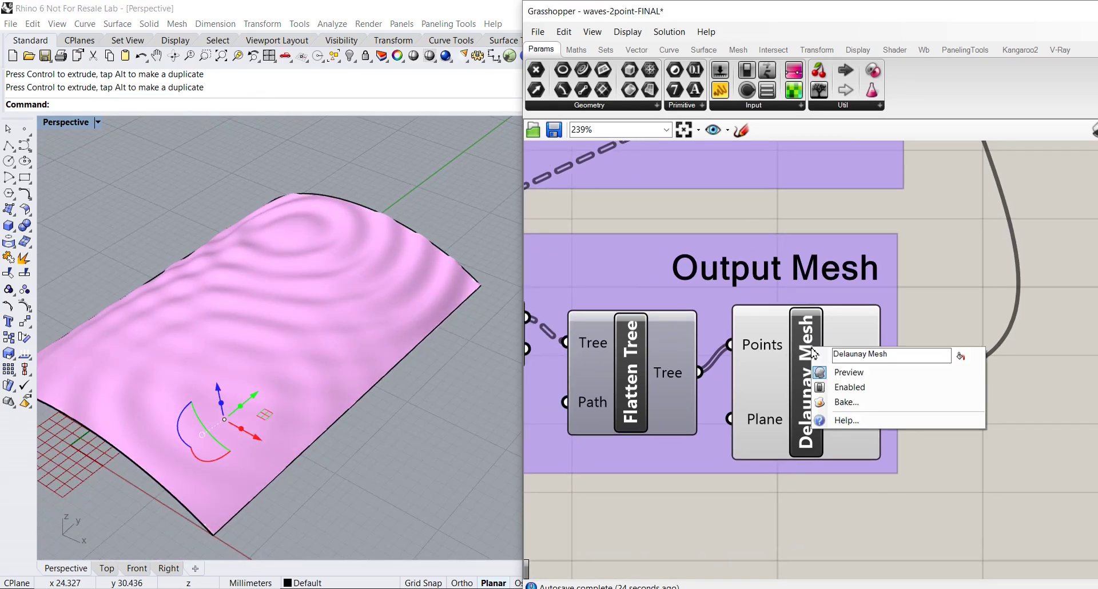
left_click(795, 334)
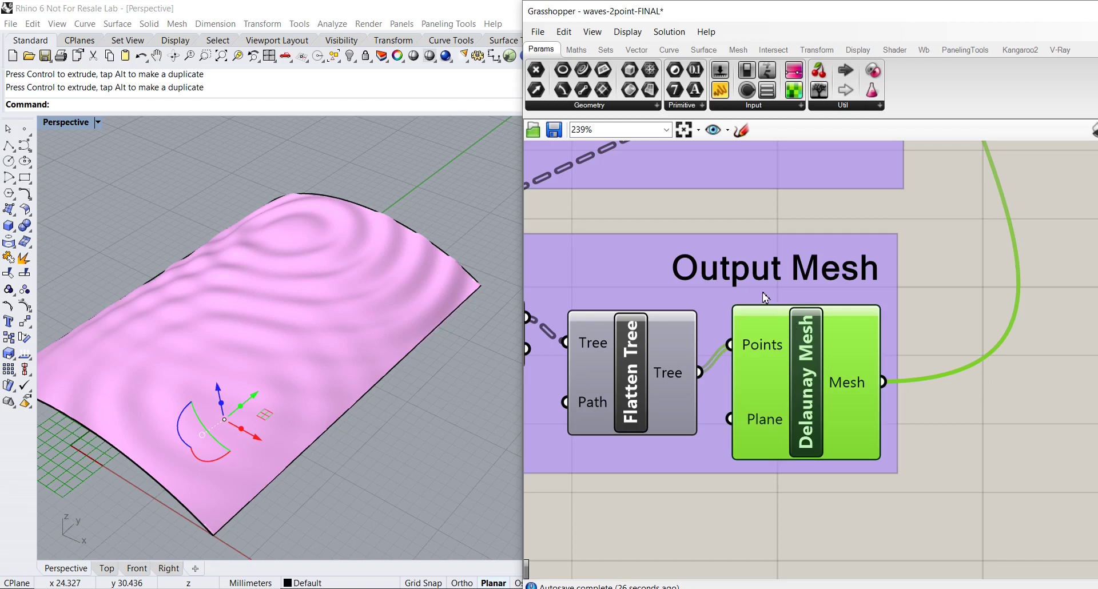
right_click(807, 340)
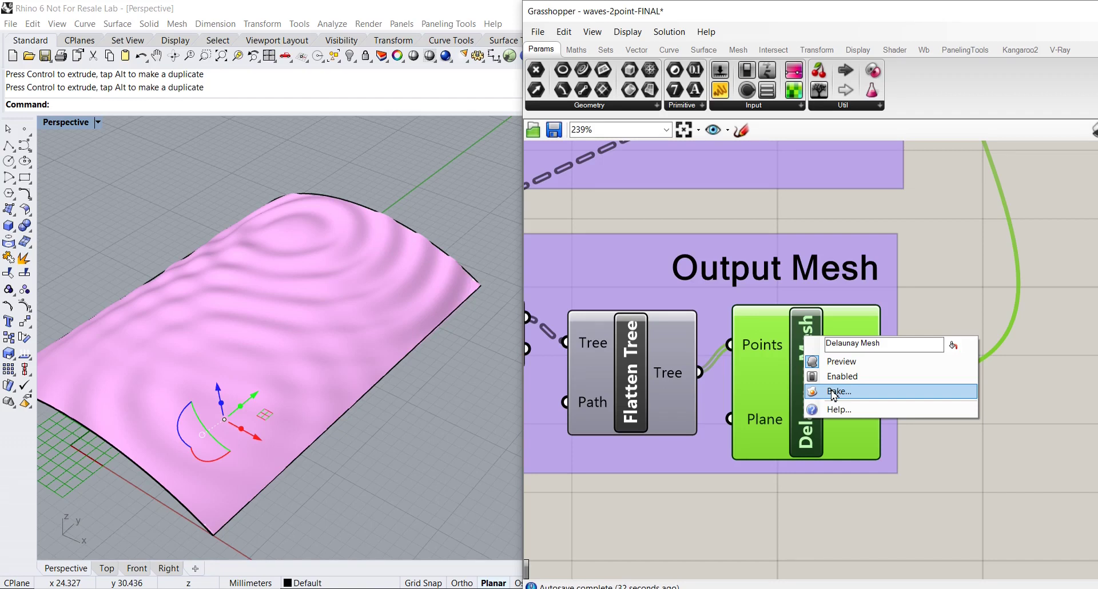
left_click(433, 391)
Step: Review the layout of the whole wave definition and examine the rippled mesh surface closely from several angles
scroll(441, 390, "down", 8)
scroll(441, 390, "up", 3)
right_click_drag(440, 390, 391, 407, "shift")
scroll(645, 396, "down", 5)
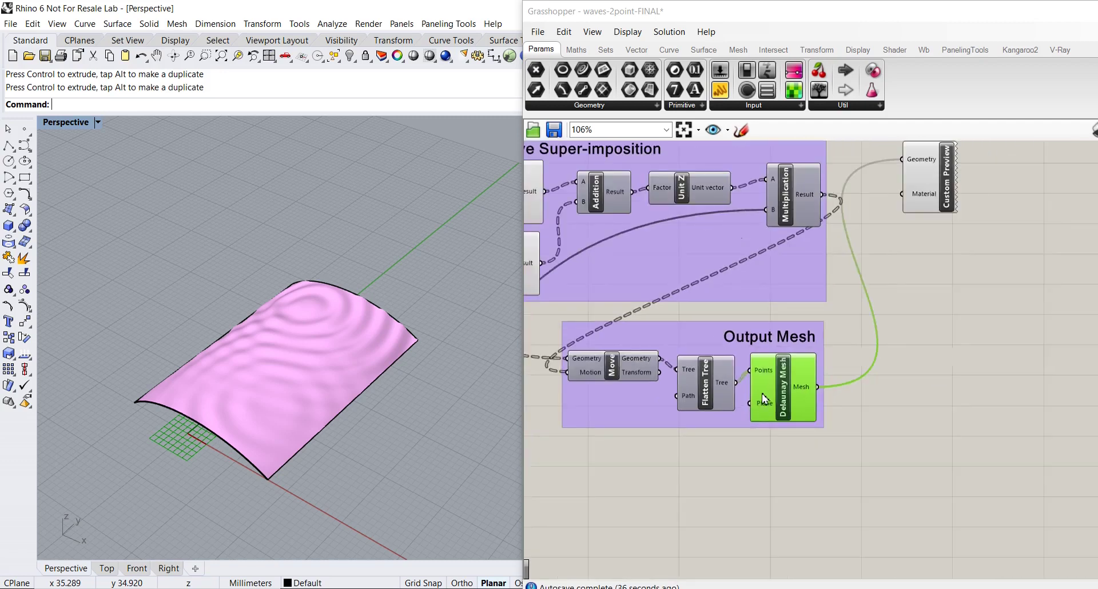
scroll(661, 396, "down", 3)
right_click_drag(683, 389, 887, 319)
scroll(380, 278, "up", 5)
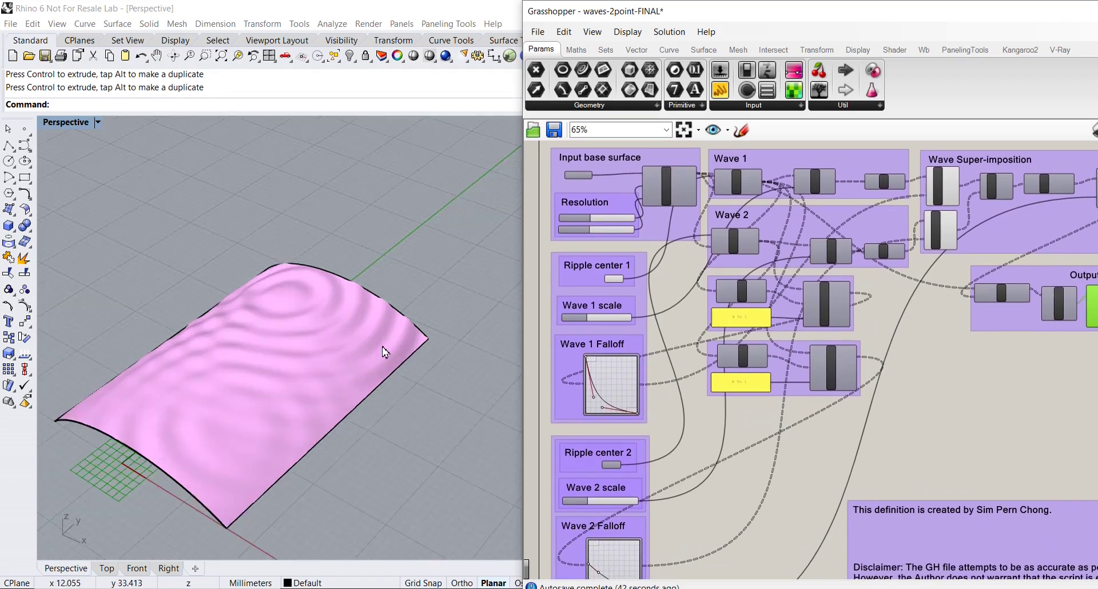
scroll(469, 323, "up", 5)
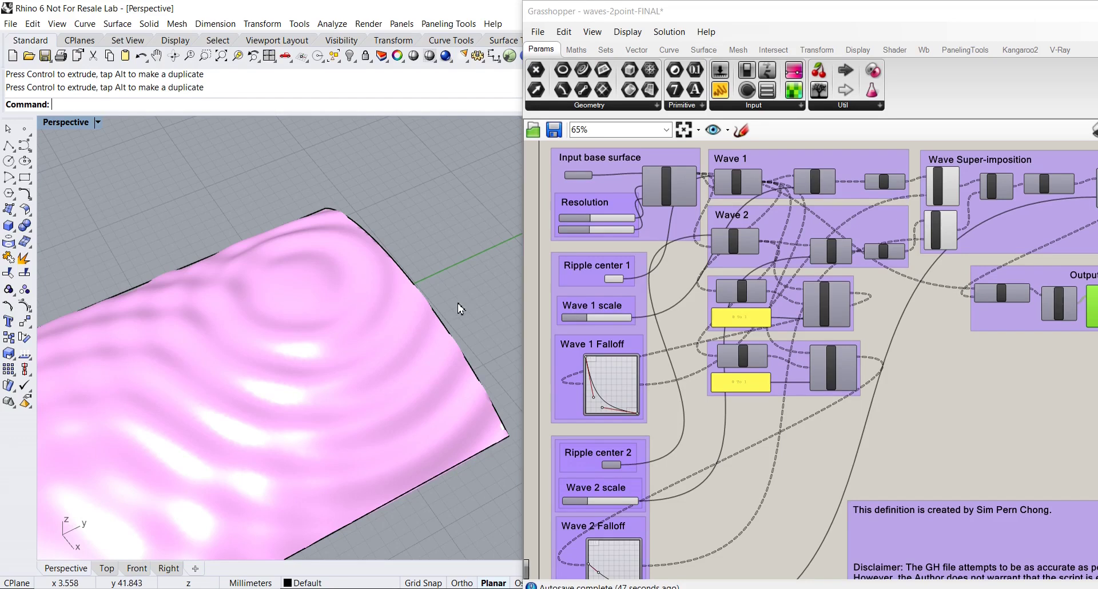
scroll(460, 309, "up", 5)
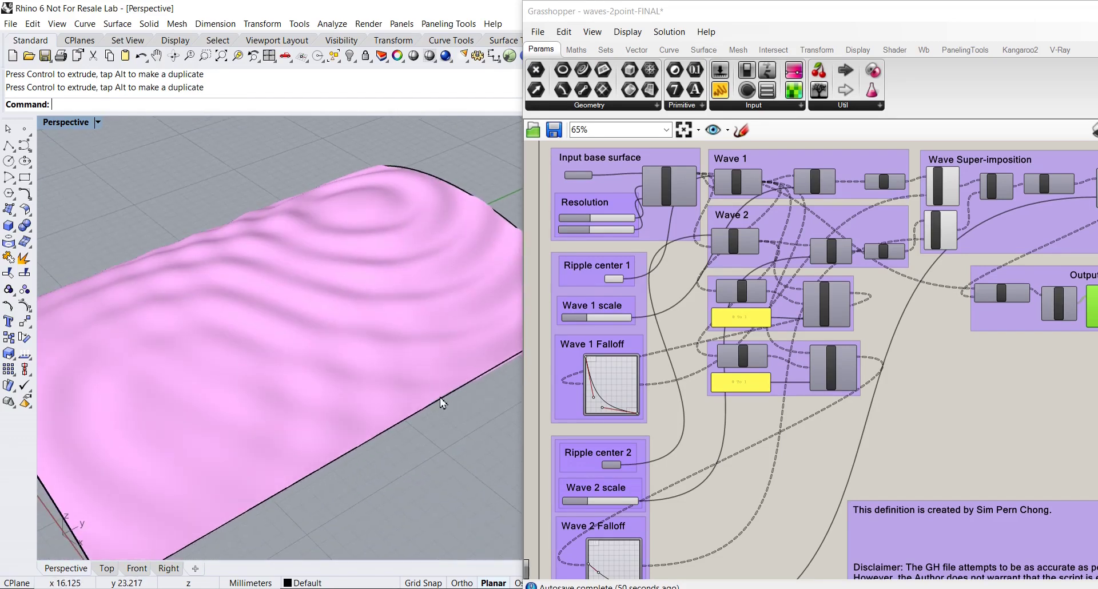
scroll(443, 404, "down", 4)
mouse_move(444, 409)
right_mouse_down()
mouse_move(480, 409)
mouse_move(452, 418)
right_mouse_up()
scroll(458, 451, "up", 3)
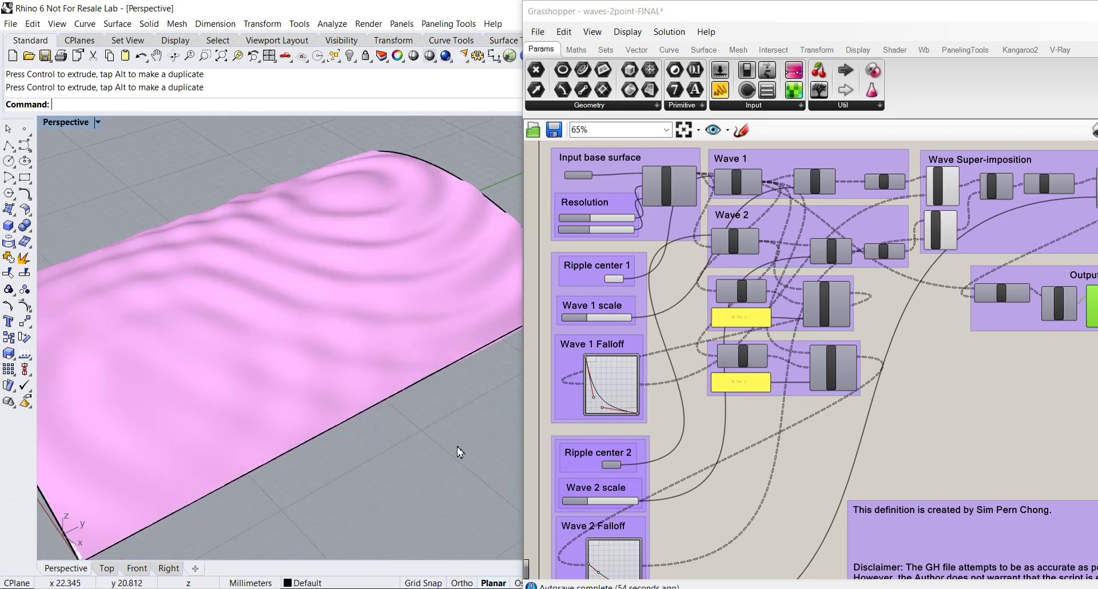
right_click_drag(442, 457, 489, 474)
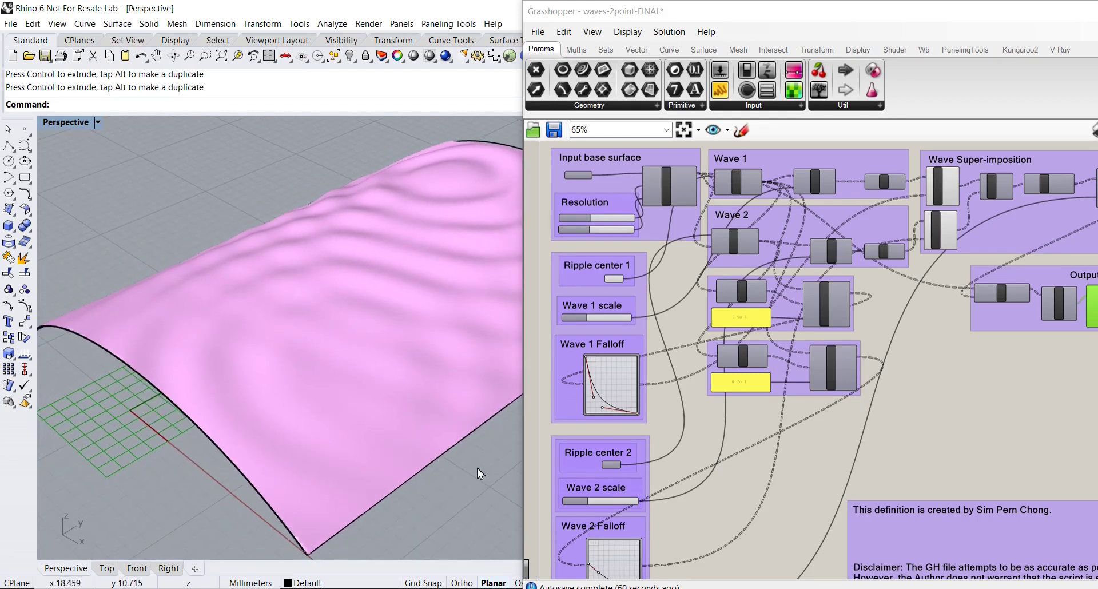